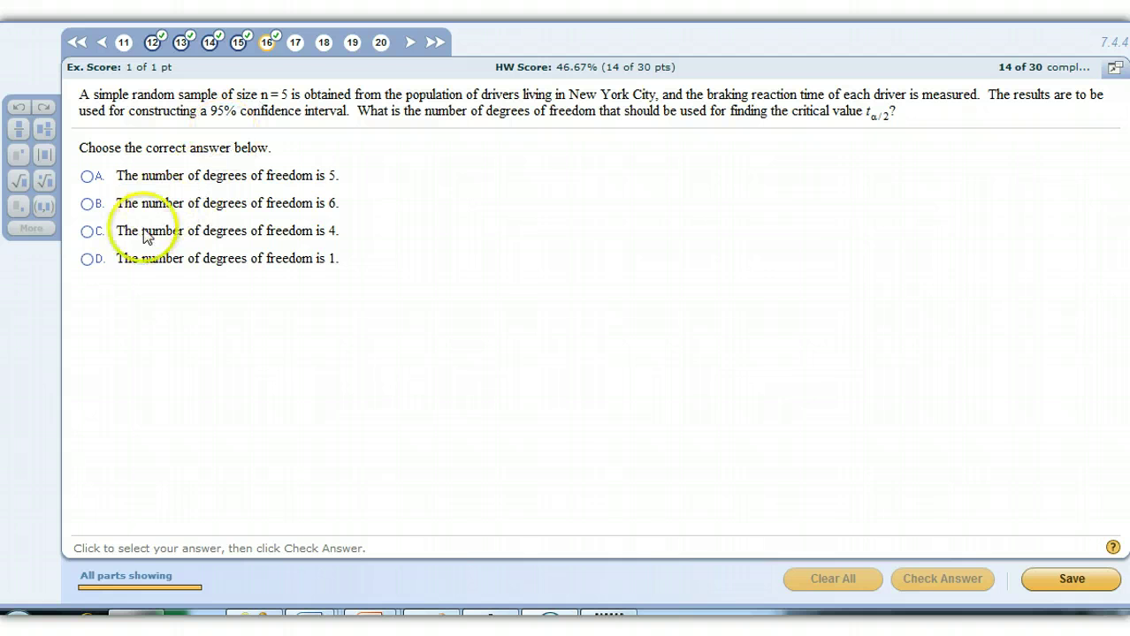
- Answer question 16 with option C, 4 degrees of freedom, check the answer and close the feedback
click(87, 232)
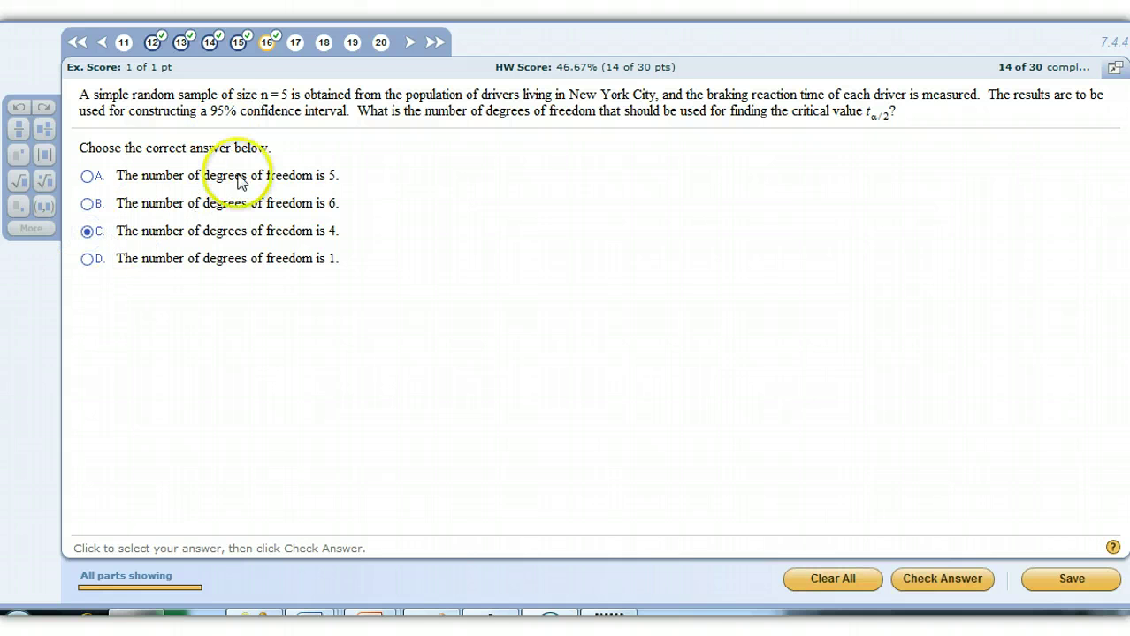
click(941, 590)
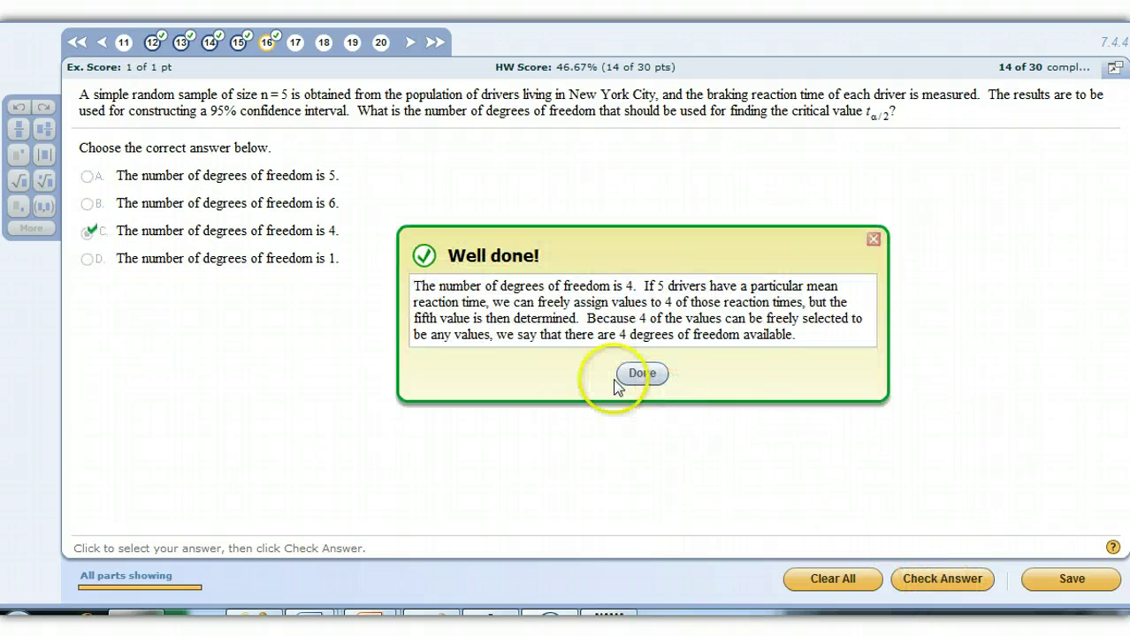
click(654, 376)
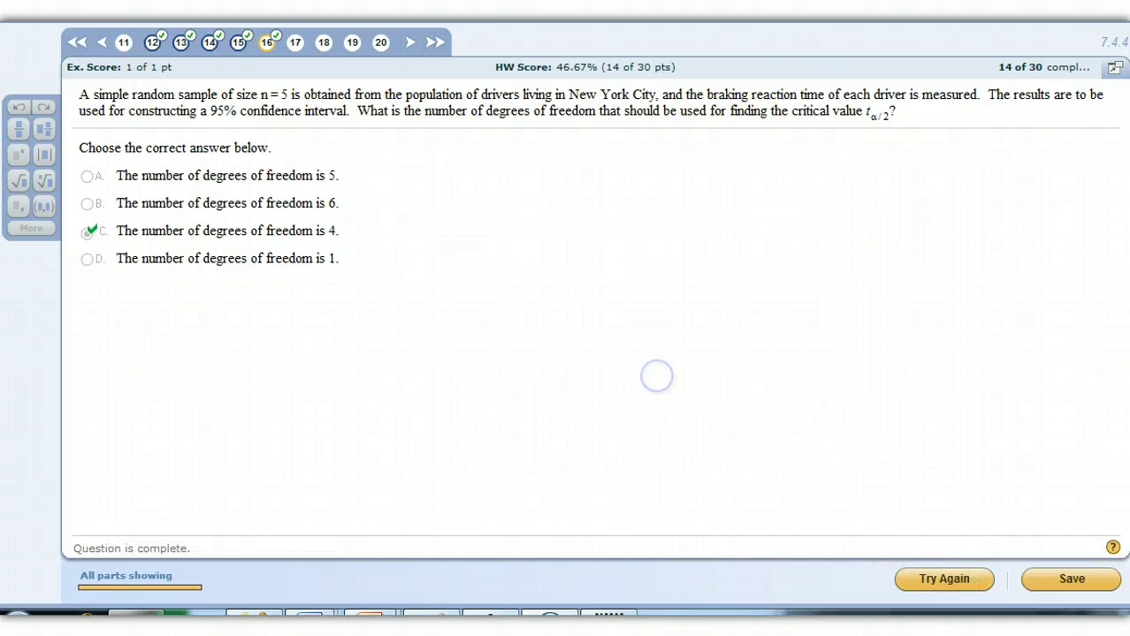
- Open question 17 and compute 1-.99 on the TI-83 Plus calculator
click(297, 46)
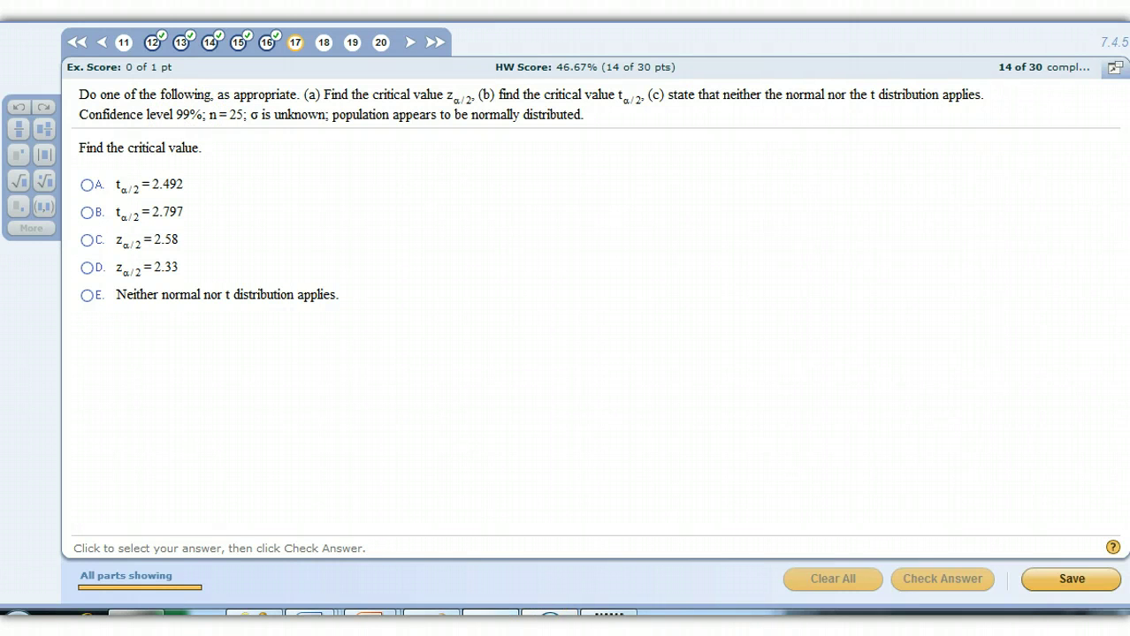
click(849, 590)
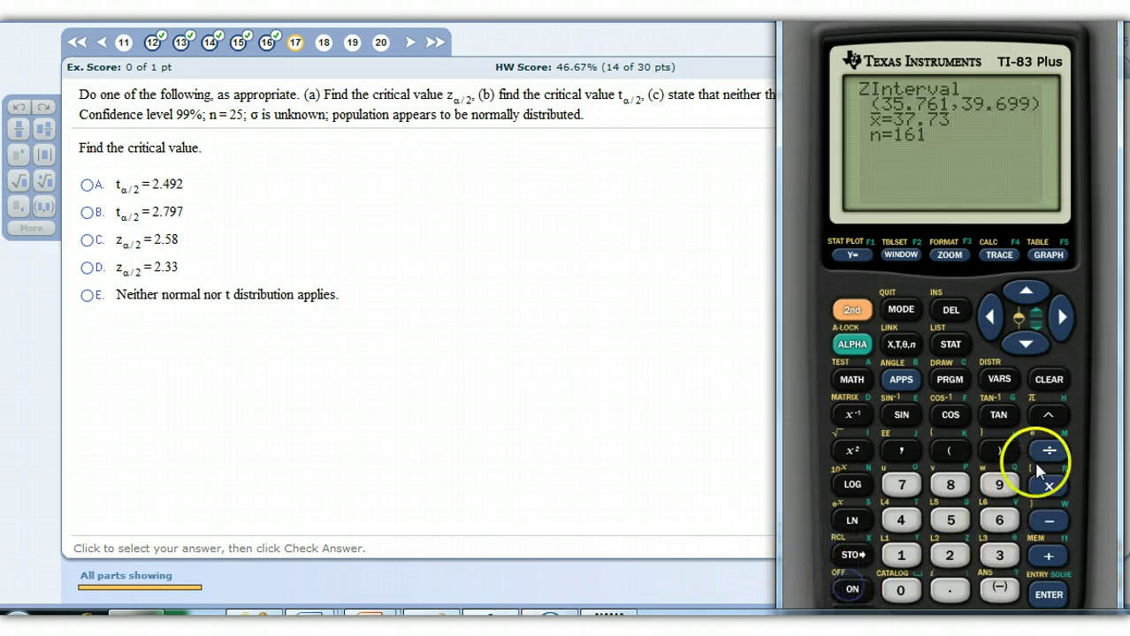
click(1049, 379)
click(901, 555)
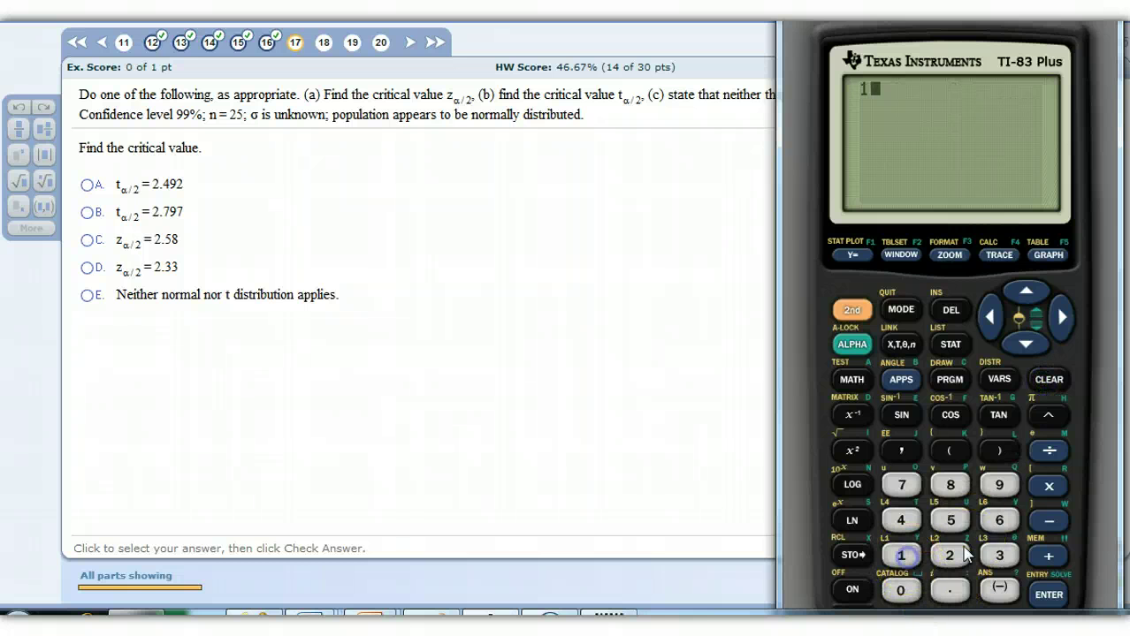
click(1045, 520)
click(947, 588)
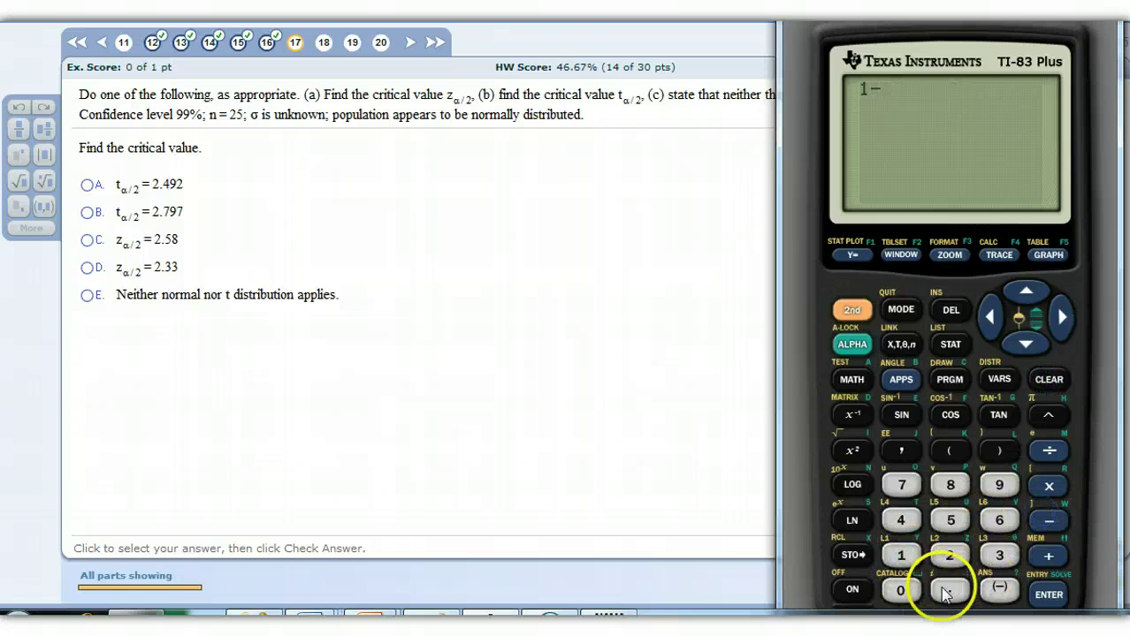
click(993, 501)
click(995, 501)
click(1048, 594)
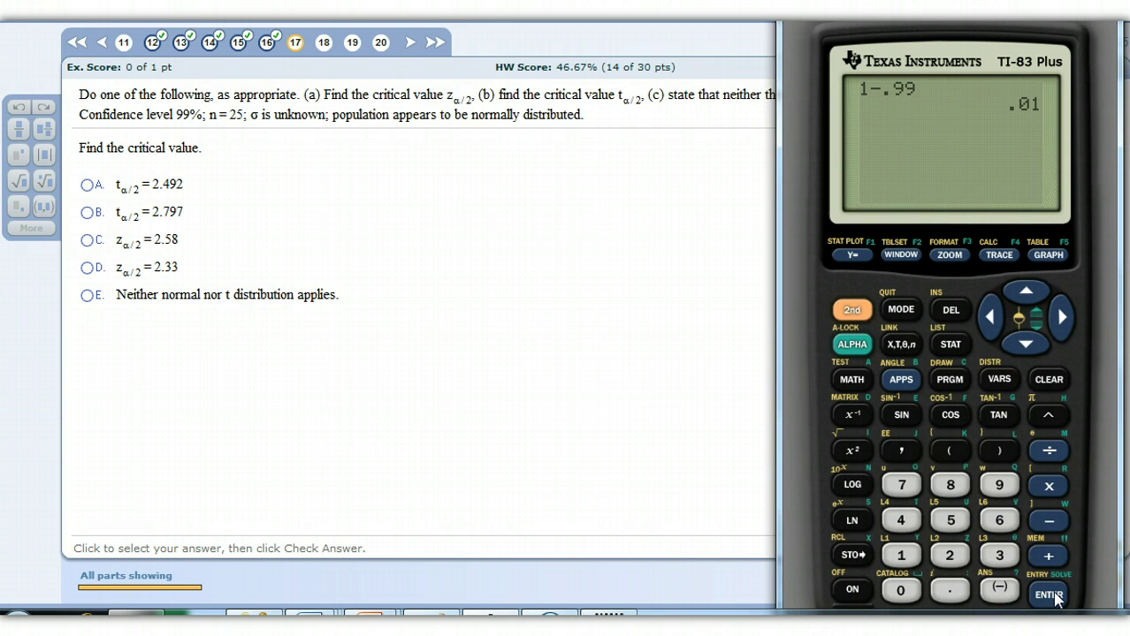
- Divide the calculated alpha by 2 and return to the question page
click(1049, 451)
click(949, 555)
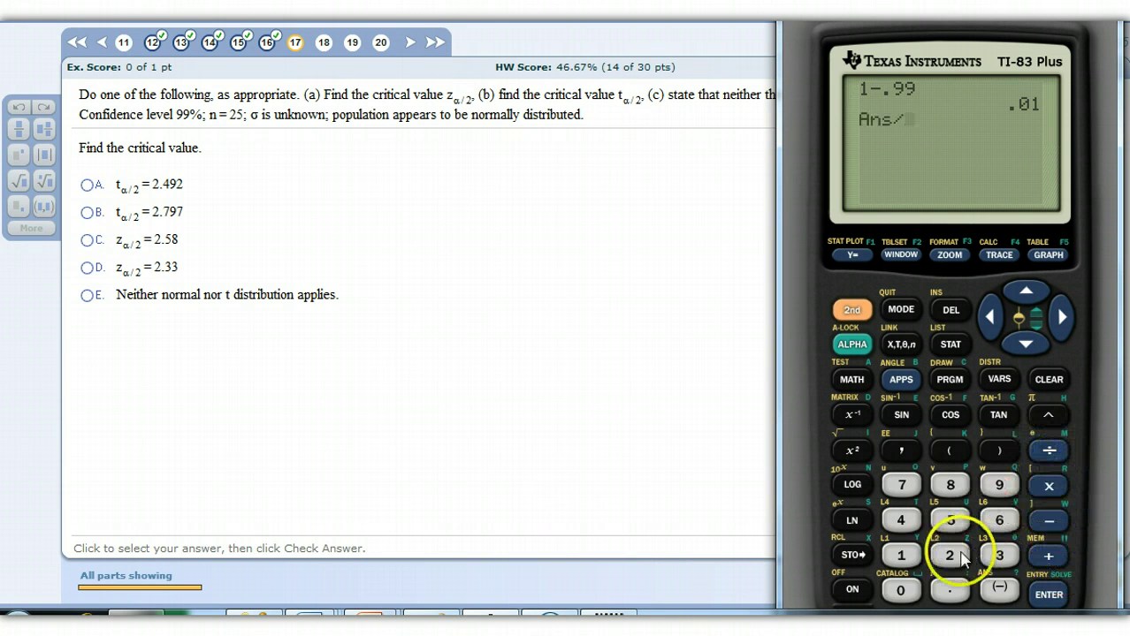
click(1047, 595)
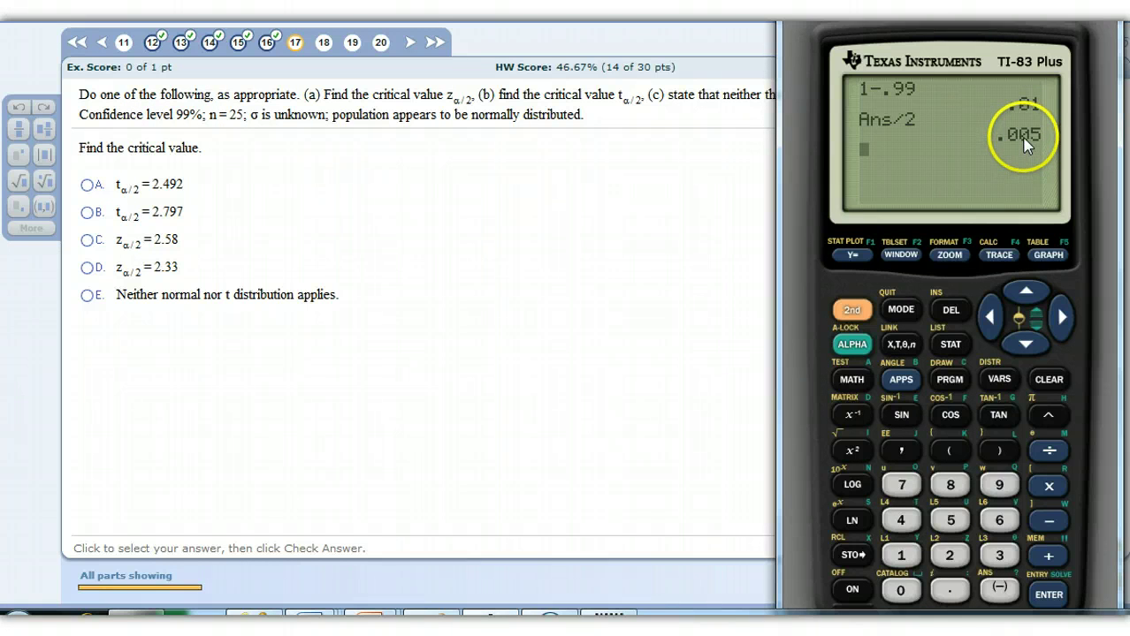
click(634, 103)
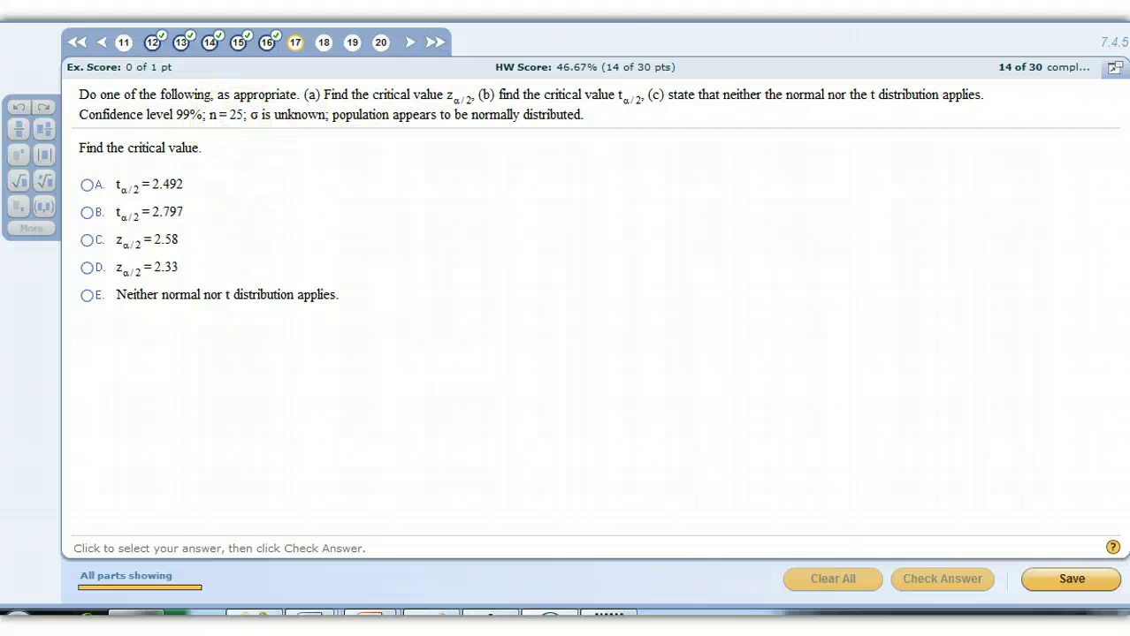
- Switch to the t distribution Table A-3 and highlight the entry for 24 degrees of freedom
key(alt+Tab)
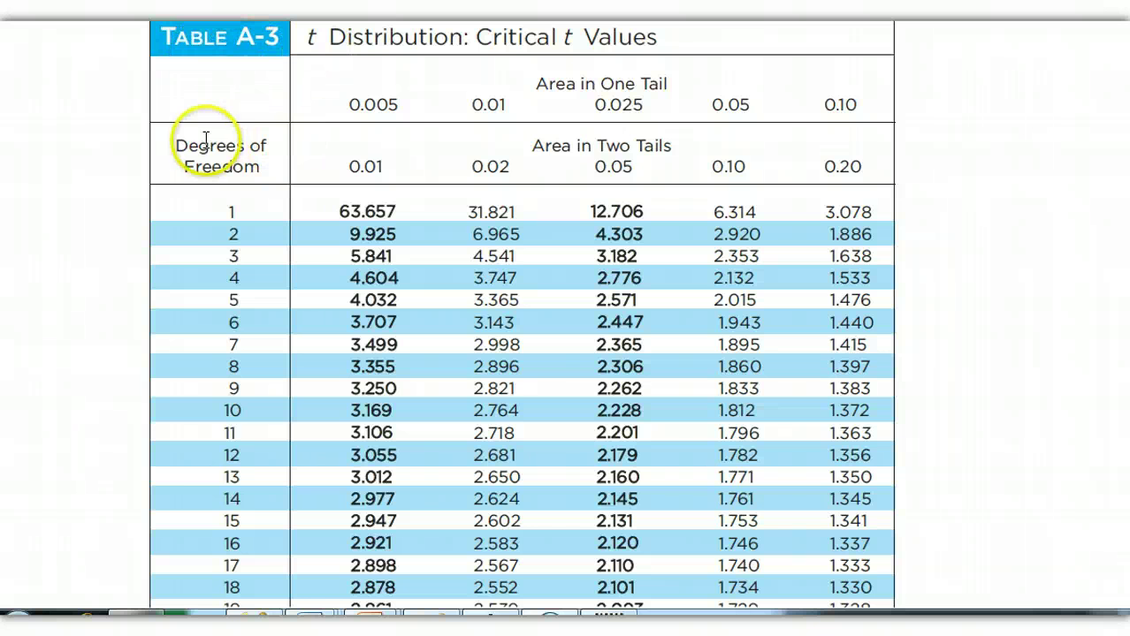
scroll(301, 314, down, 2)
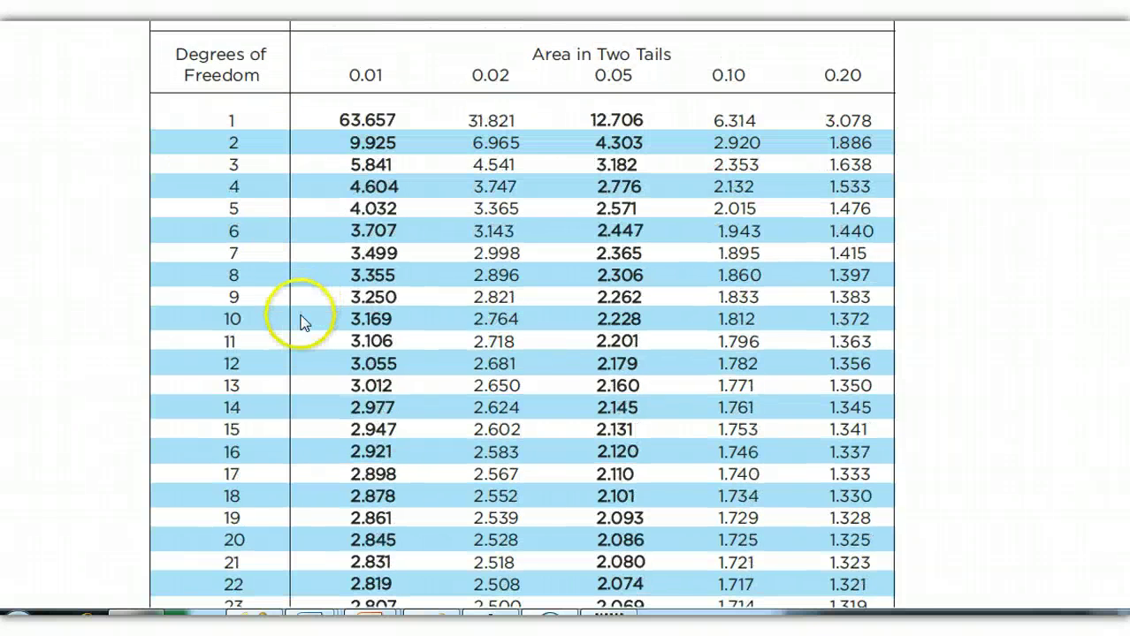
scroll(290, 433, down, 2)
click(250, 537)
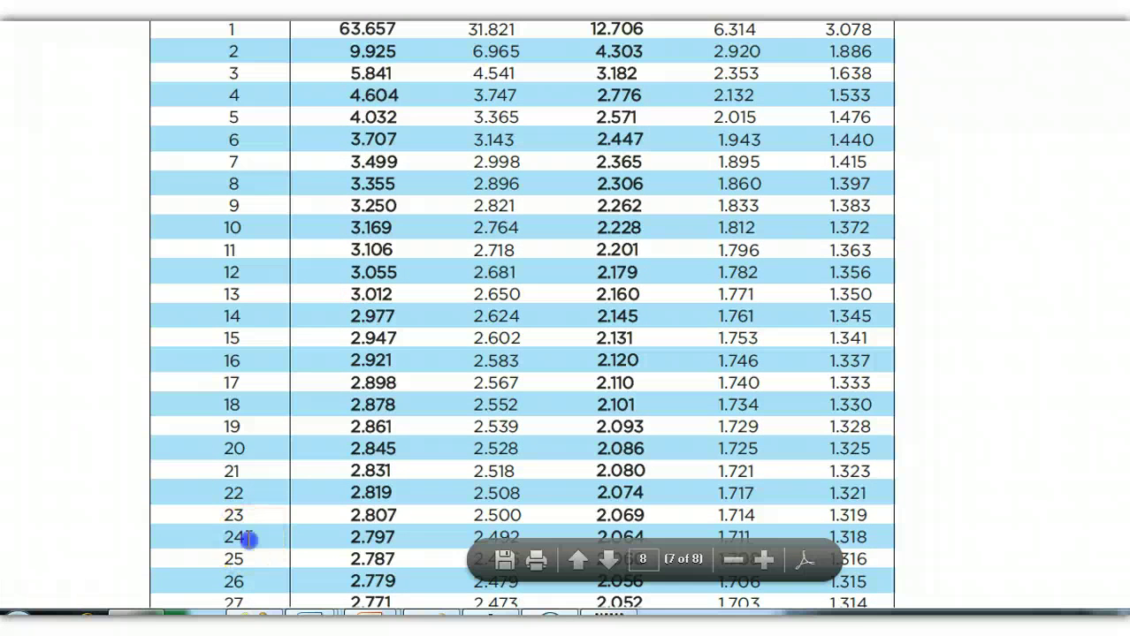
scroll(225, 534, down, 4)
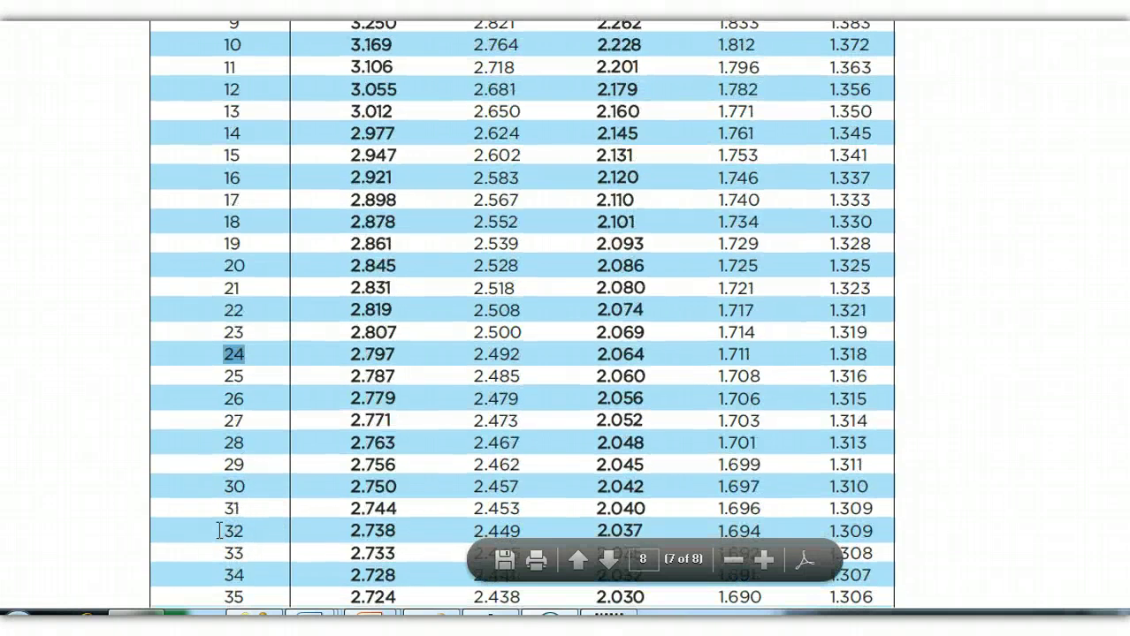
- Recheck the question and the calculated tail area, and highlight the 0.005 one-tail column heading in Table A-3
key(alt+Tab)
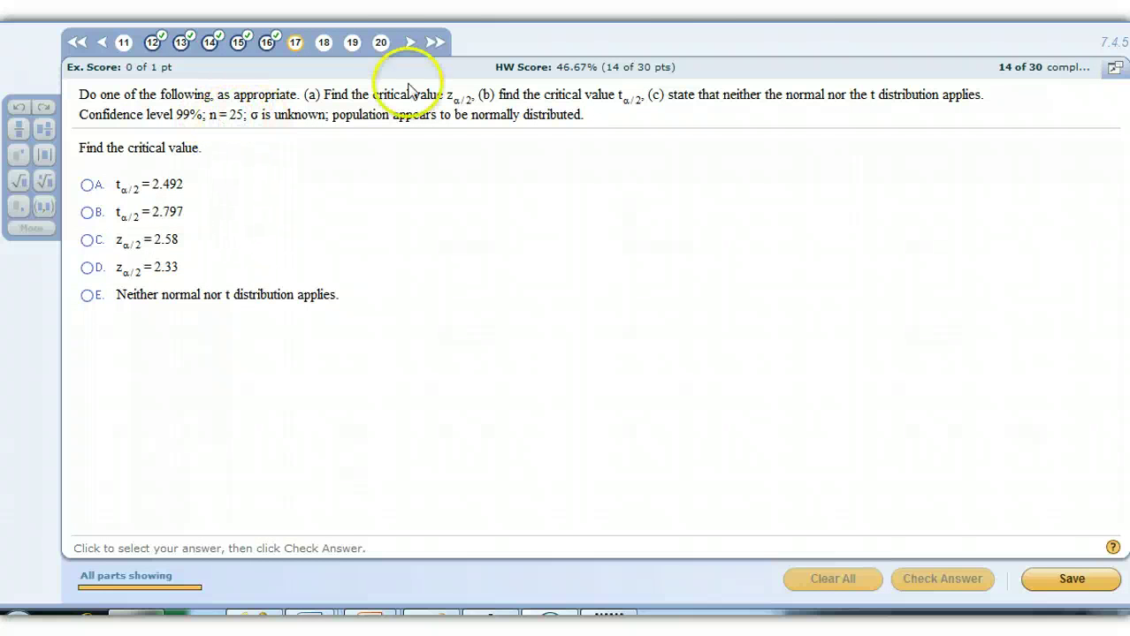
key(alt+Tab)
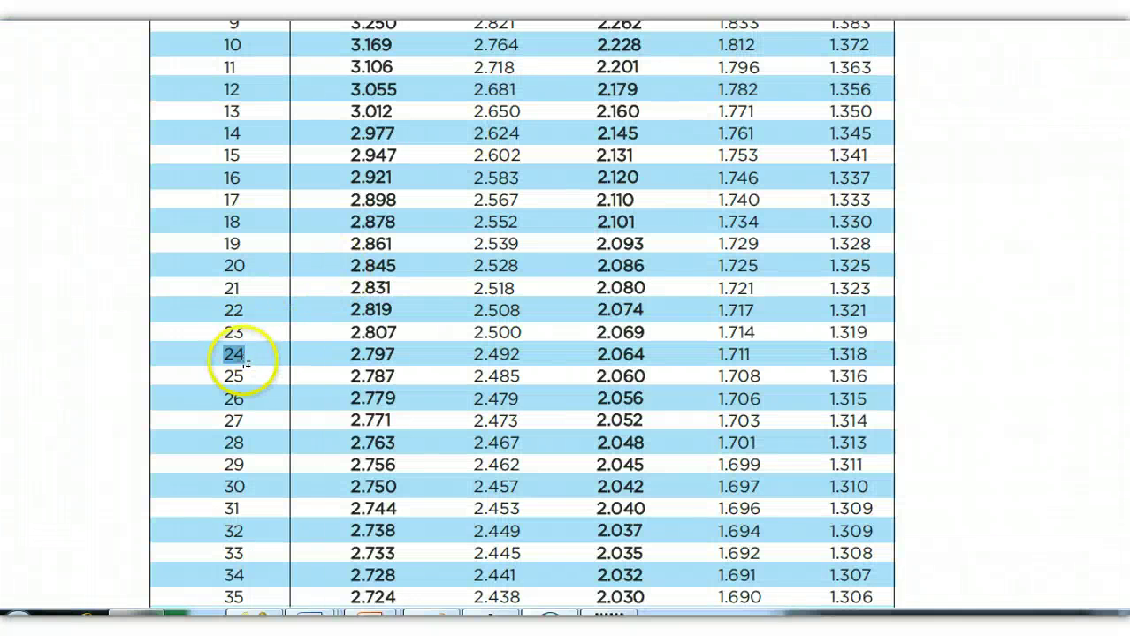
key(alt+Tab)
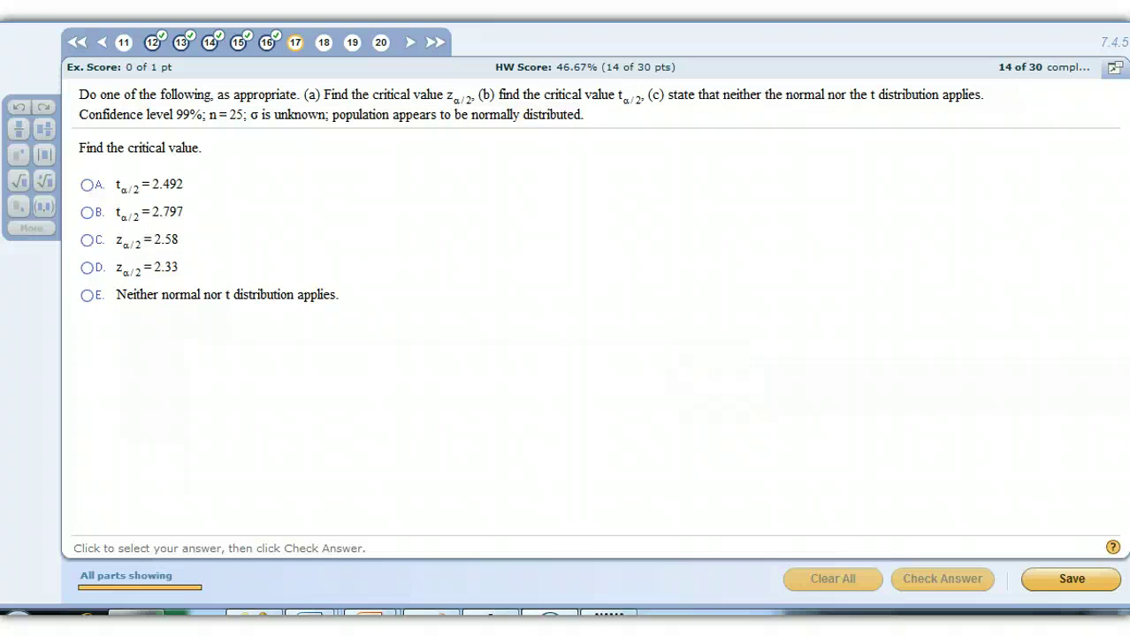
key(alt+Tab)
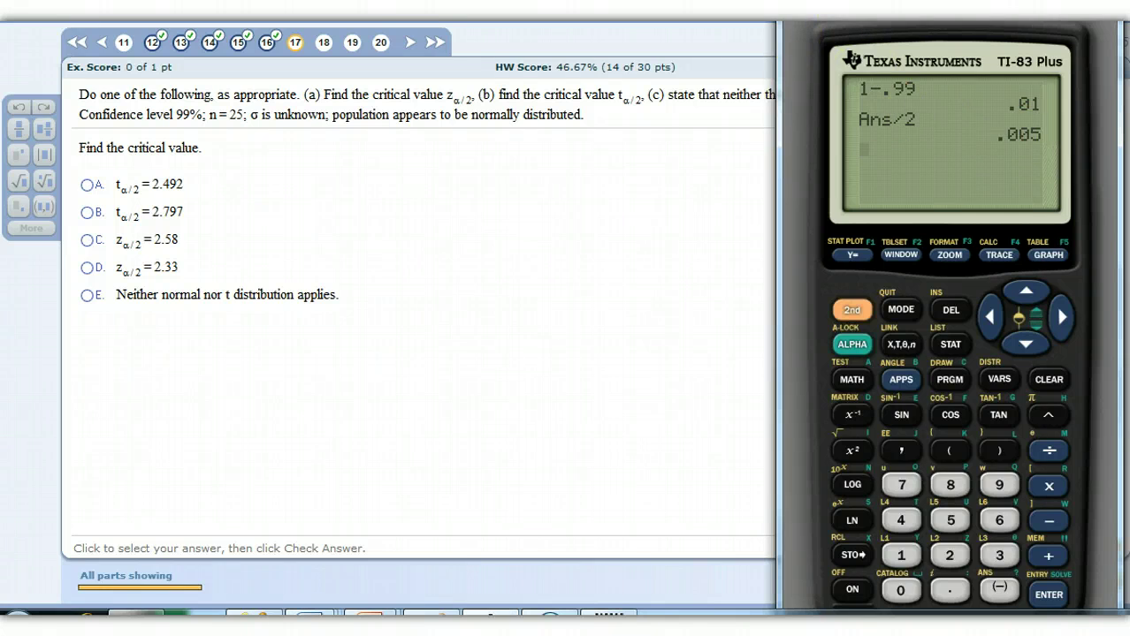
key(alt+Tab)
key(Tab)
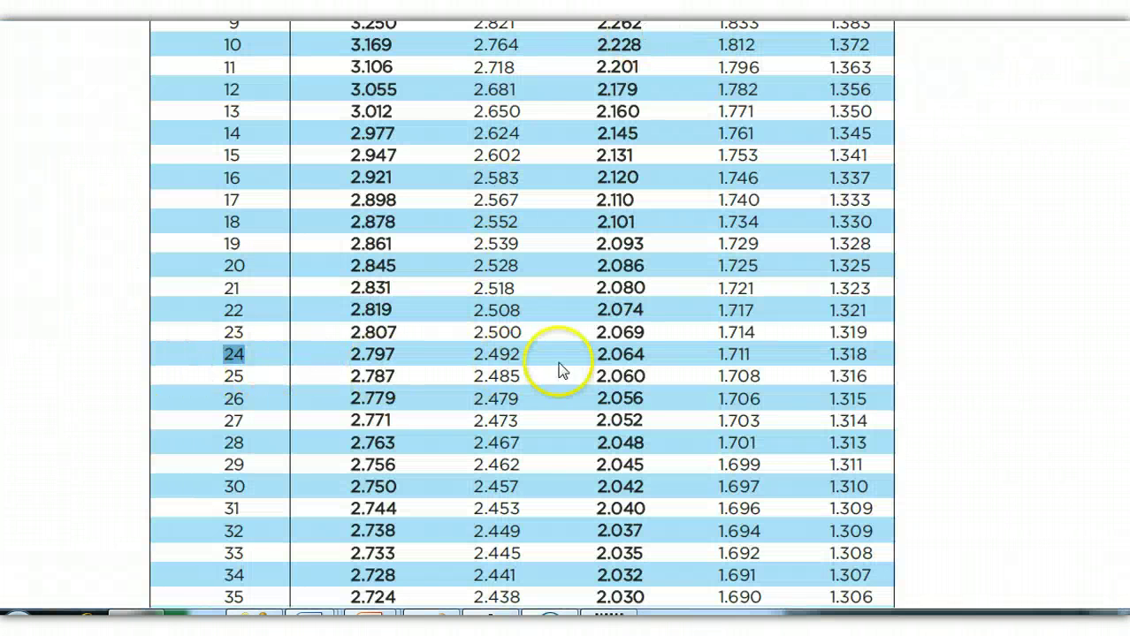
scroll(584, 355, up, 8)
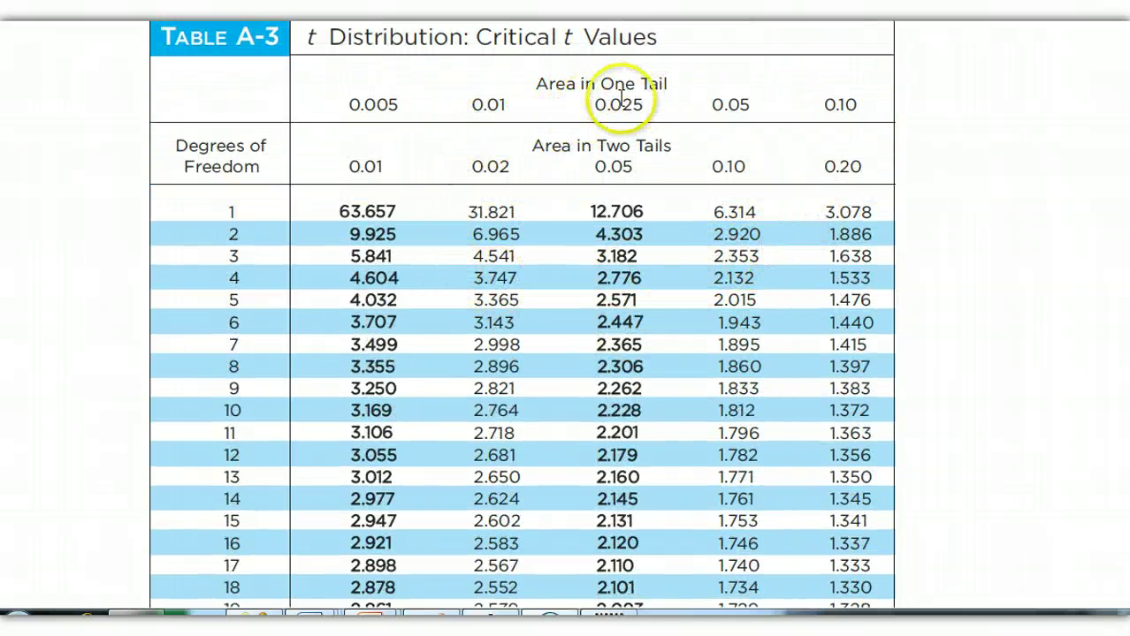
click(407, 103)
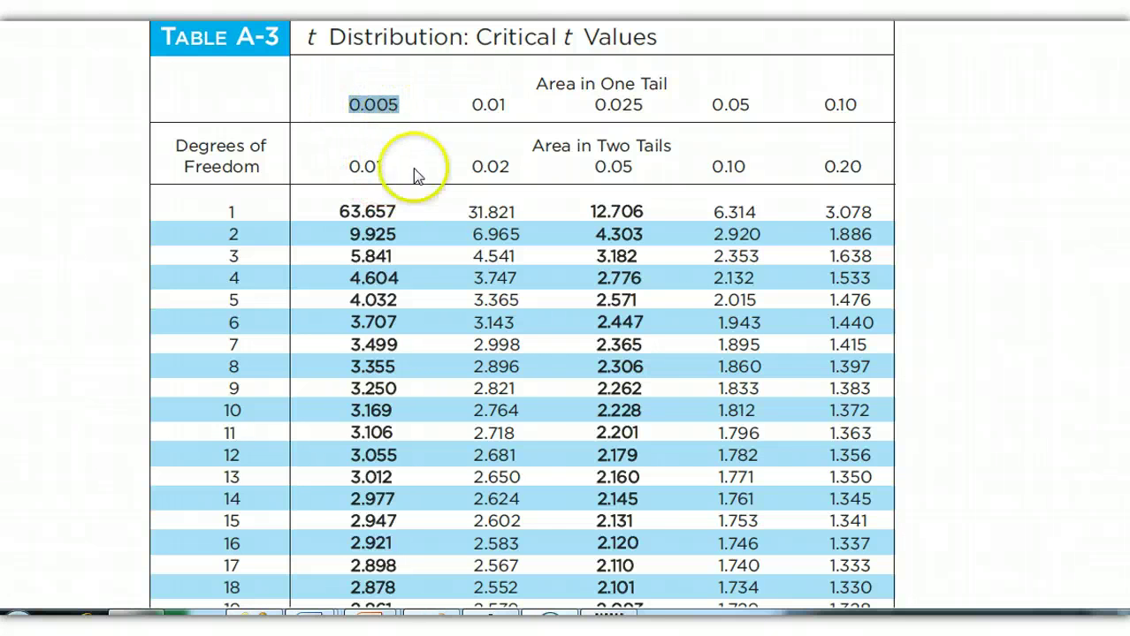
- Highlight the 24 degrees of freedom row label and its critical value in the 0.005 one-tail column
scroll(424, 231, down, 5)
scroll(415, 230, down, 2)
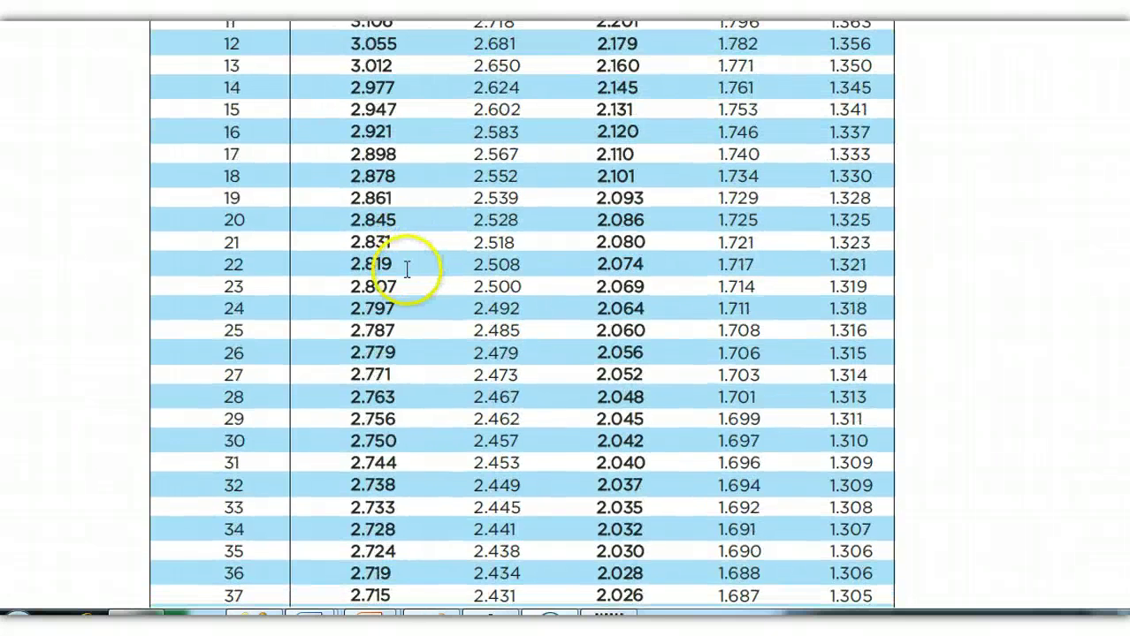
drag(215, 303, 252, 308)
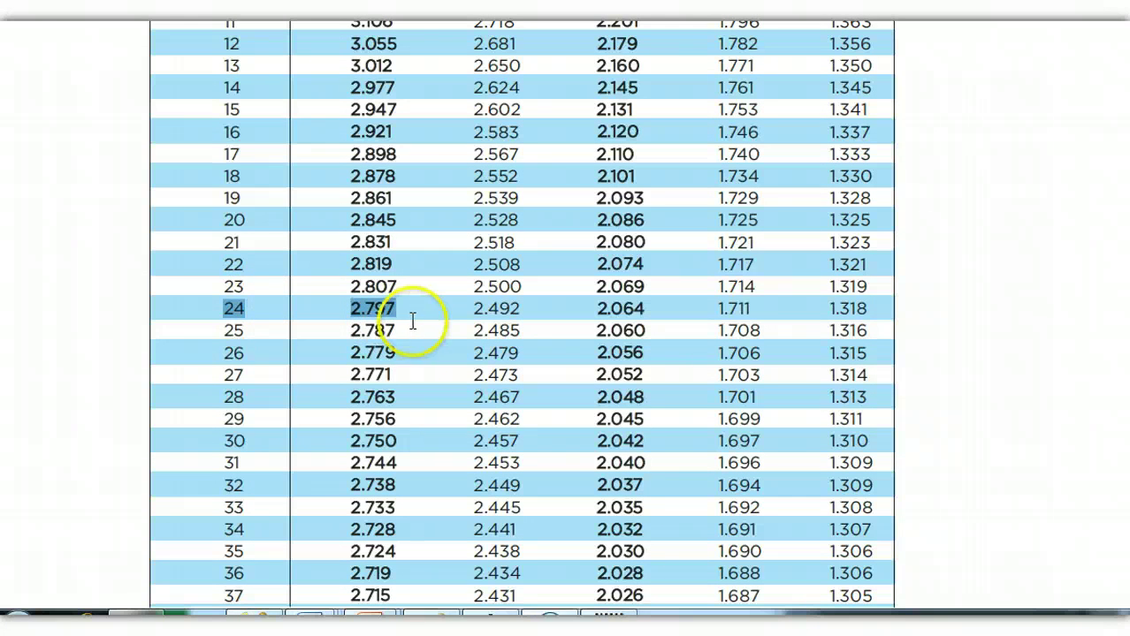
- Return to question 17, answer it with option B, t = 2.797, check the answer and close the feedback
key(alt+Tab)
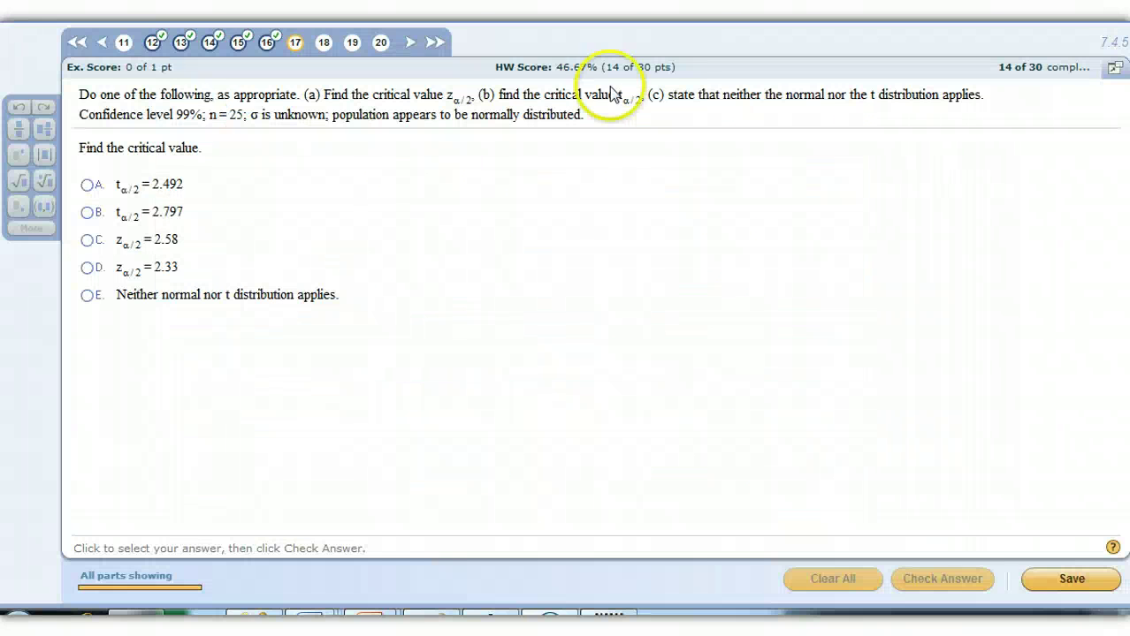
click(87, 213)
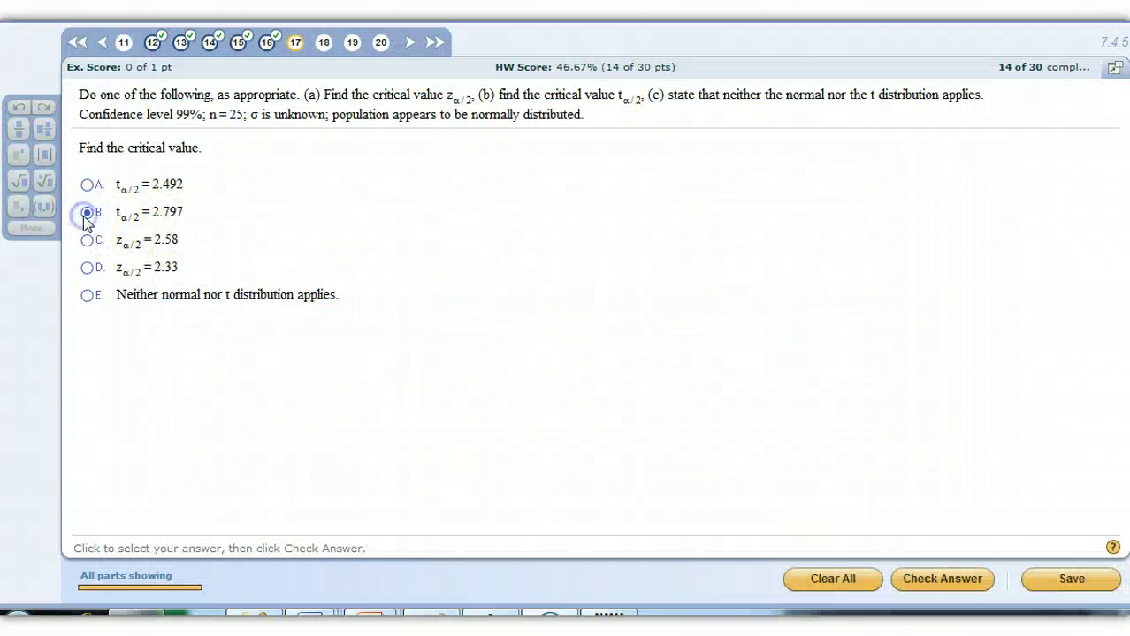
click(928, 580)
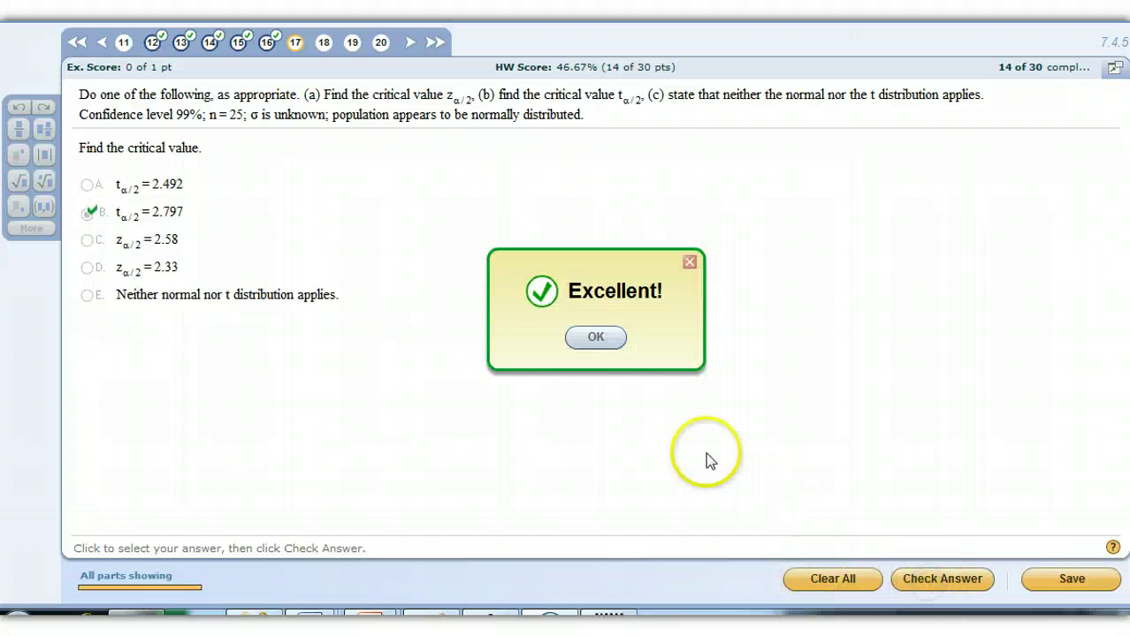
click(593, 338)
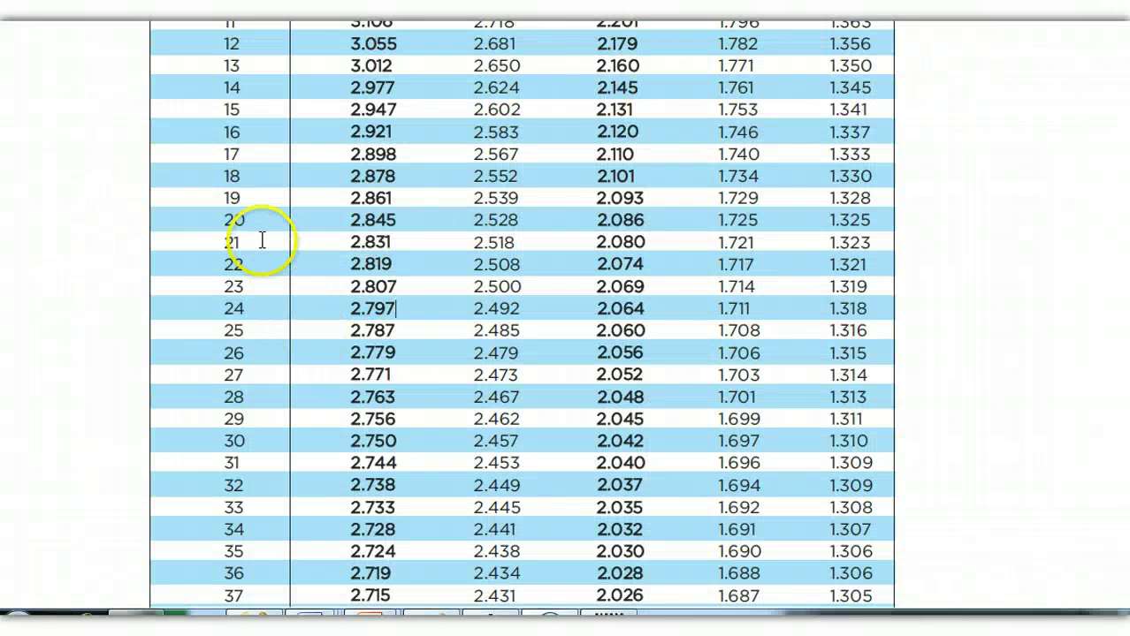
- Highlight the entry for 21 degrees of freedom in Table A-3 and return to the question with n = 22
drag(247, 220, 230, 244)
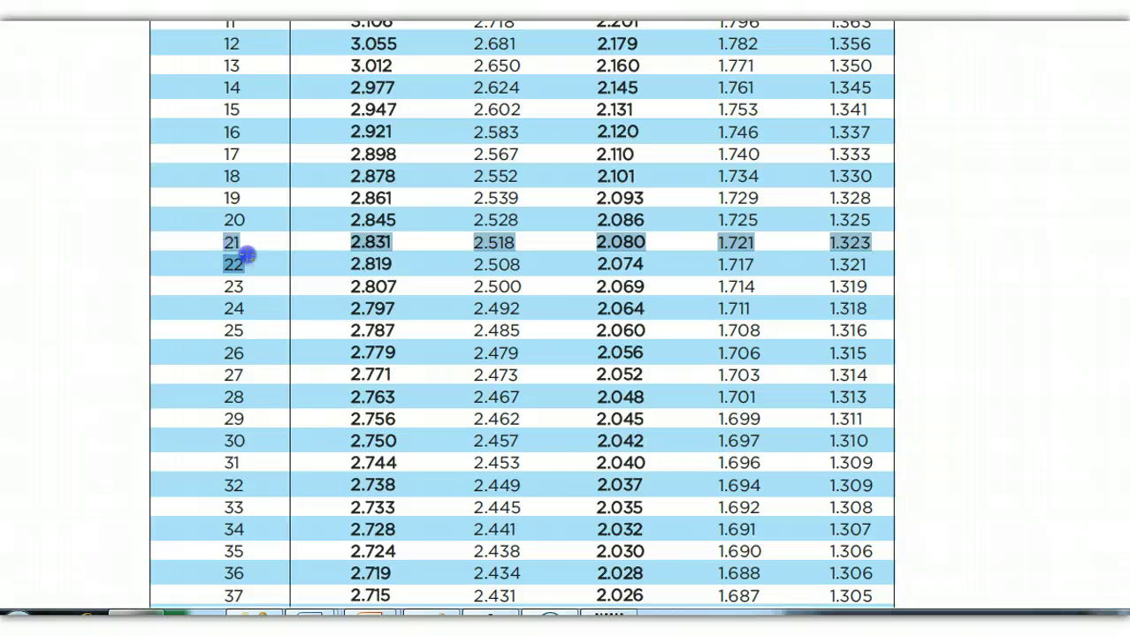
click(208, 285)
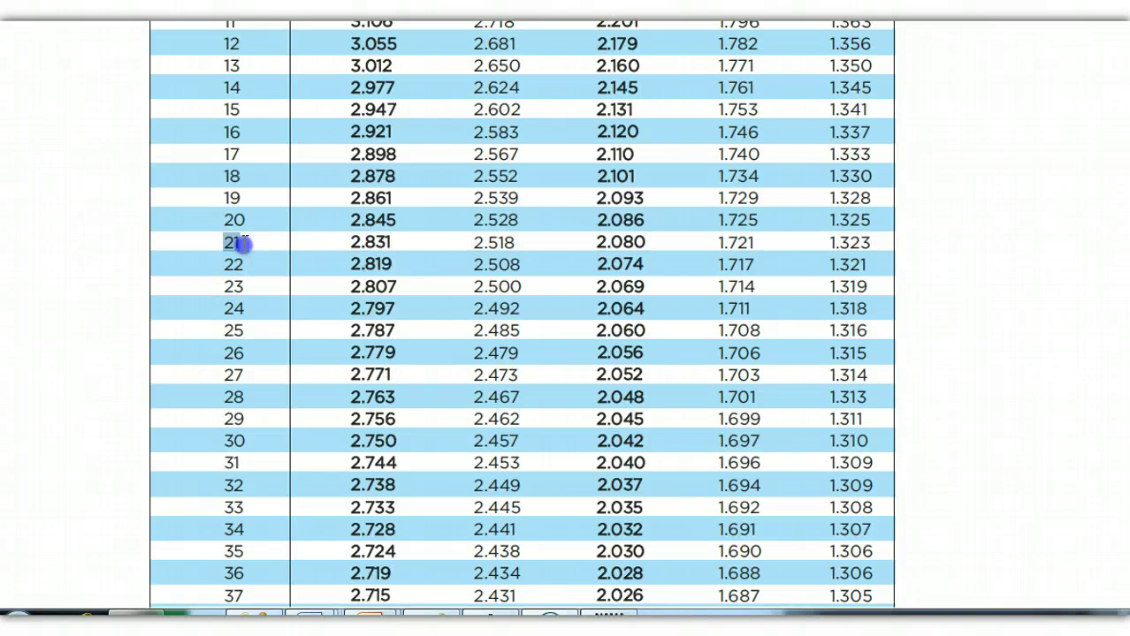
key(alt+Tab)
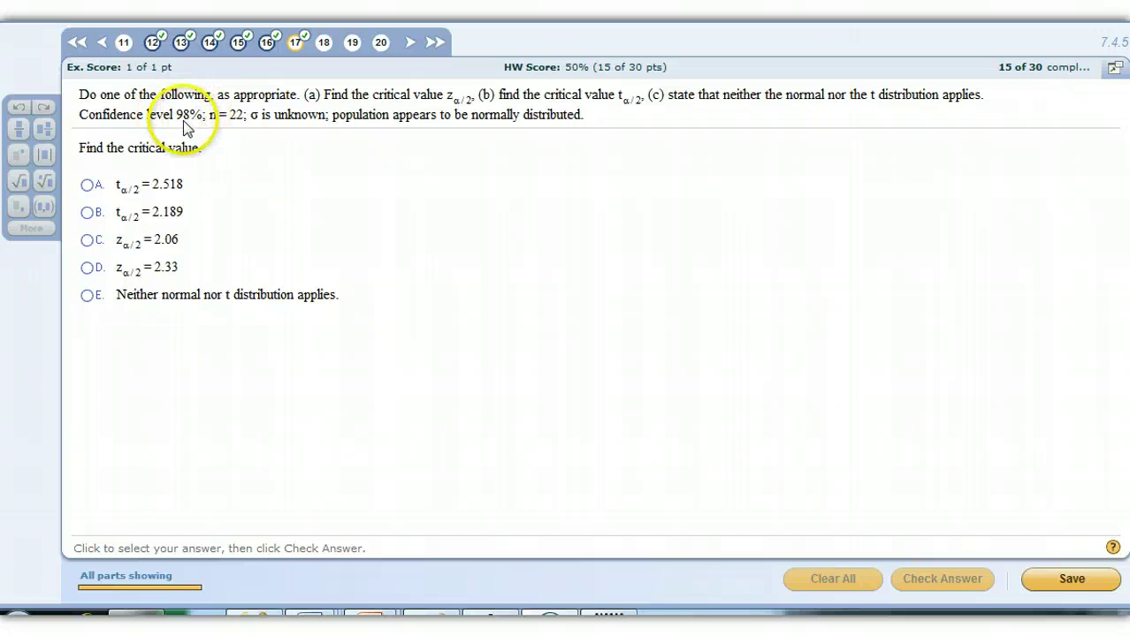
- Switch to the TI-83 calculator, compute 1-.98 and divide the answer by 2 to get the one-tail area
key(alt+Tab)
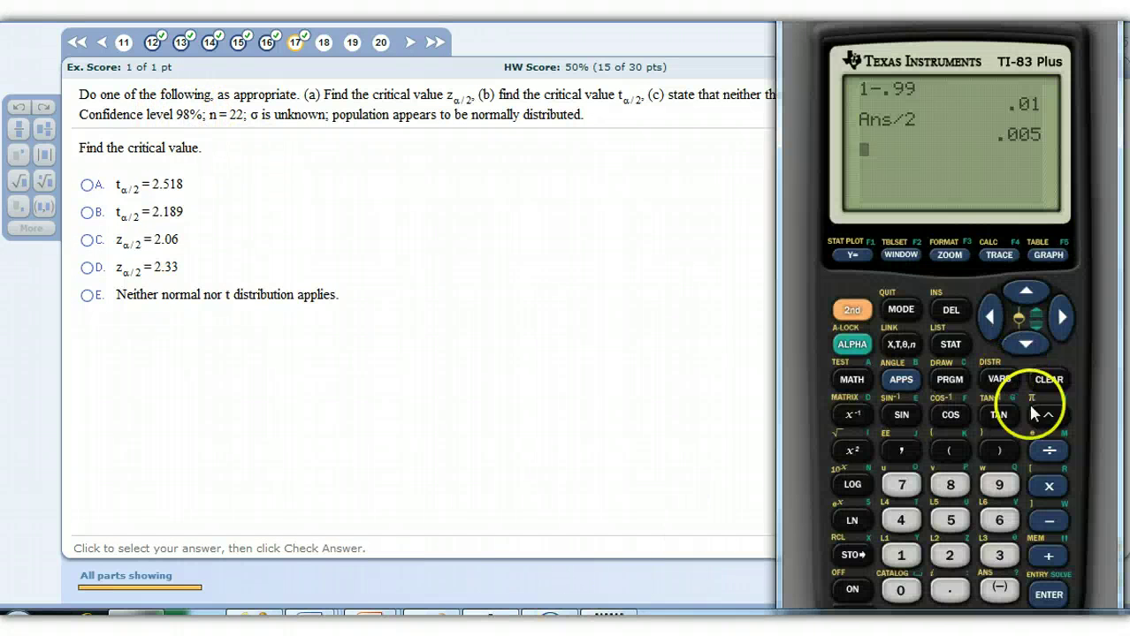
click(1045, 382)
click(901, 554)
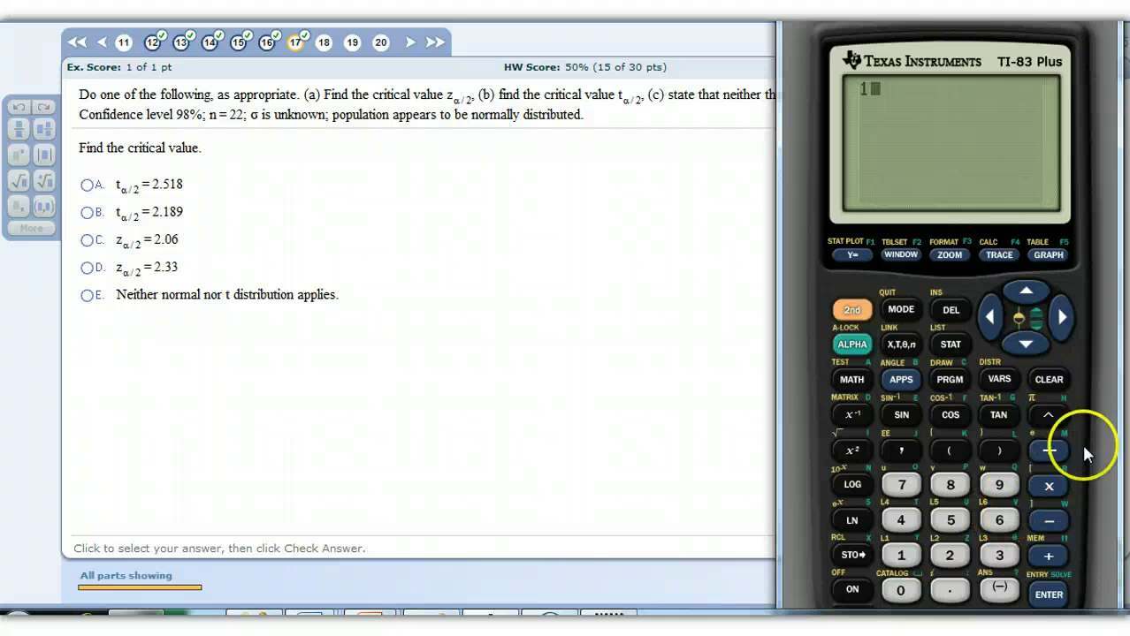
click(1047, 521)
click(949, 589)
click(999, 485)
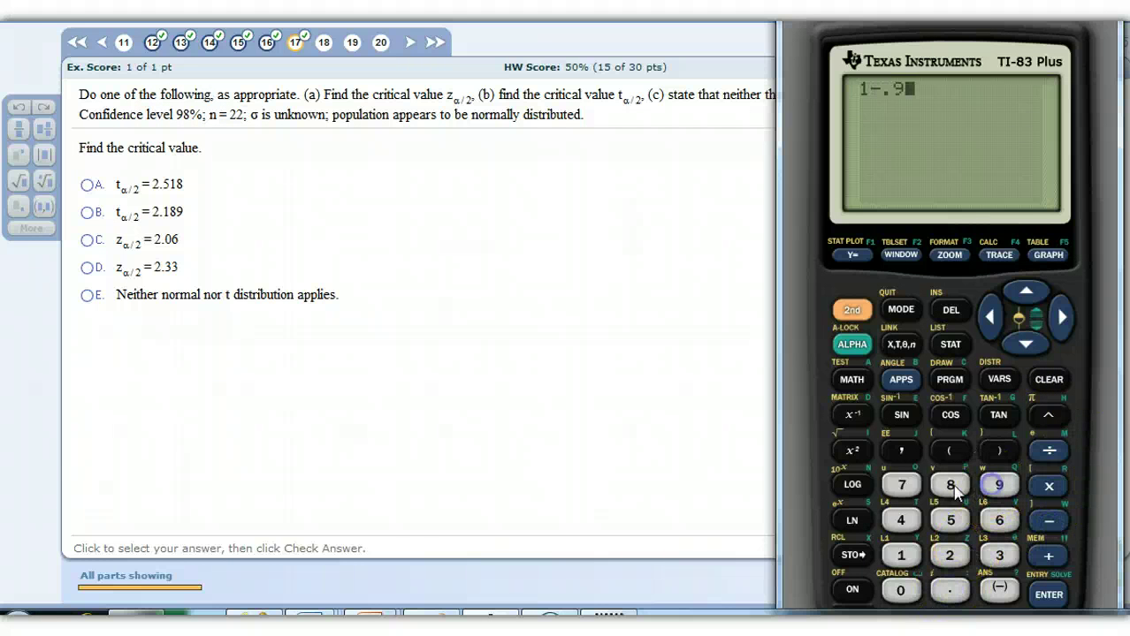
click(950, 484)
click(1046, 594)
click(1050, 450)
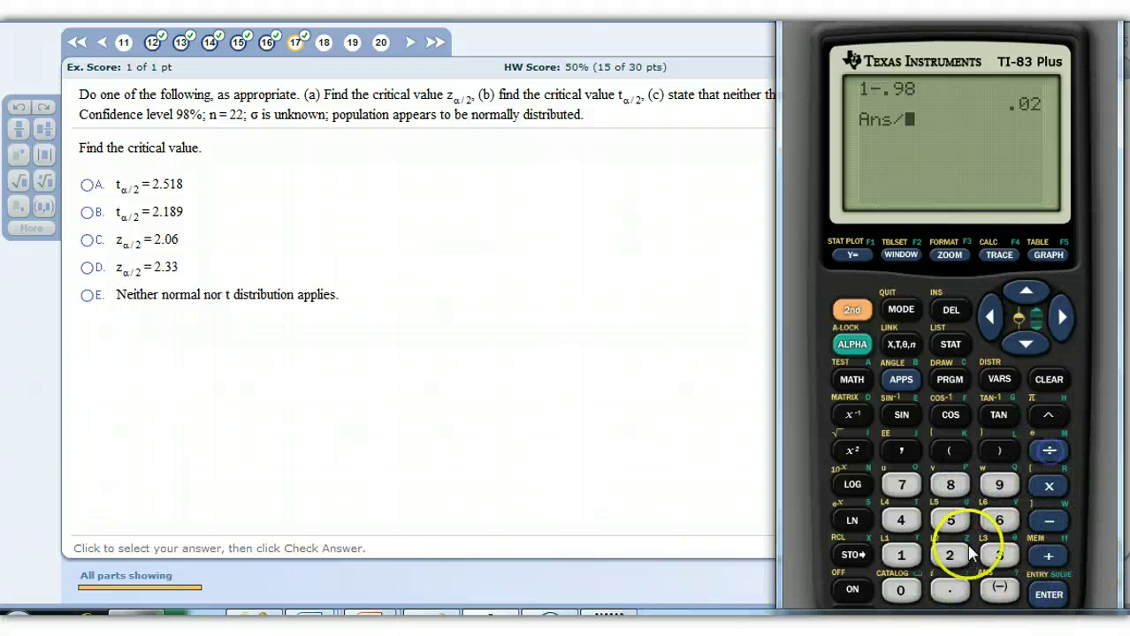
click(949, 555)
click(1048, 595)
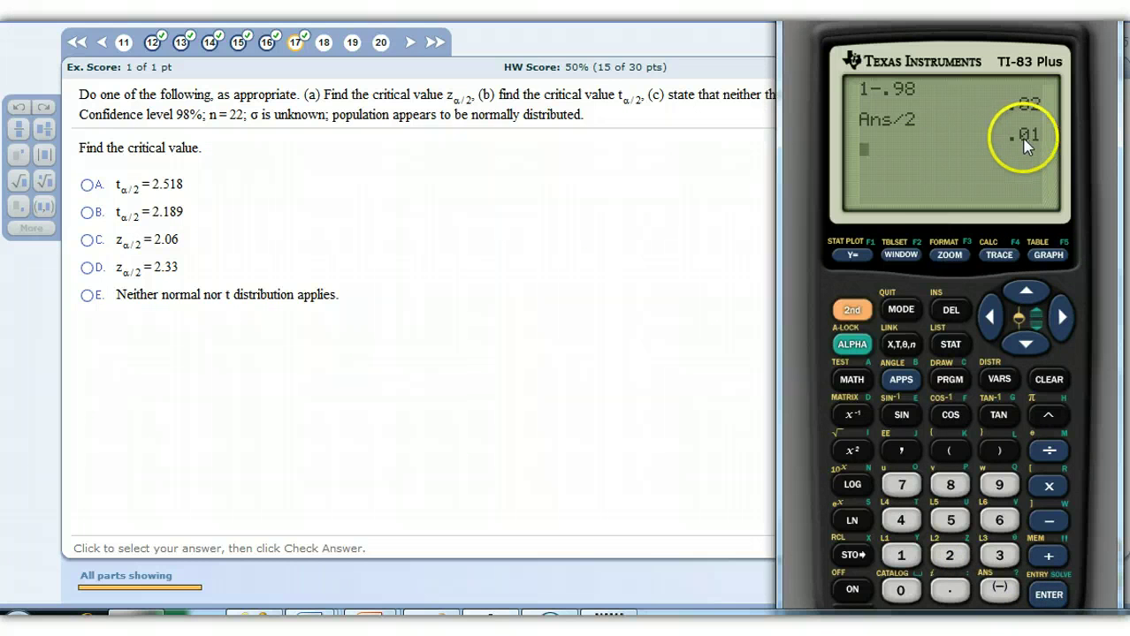
- Look up the critical value for 21 degrees of freedom in the 0.01 one-tail column of Table A-3
click(556, 615)
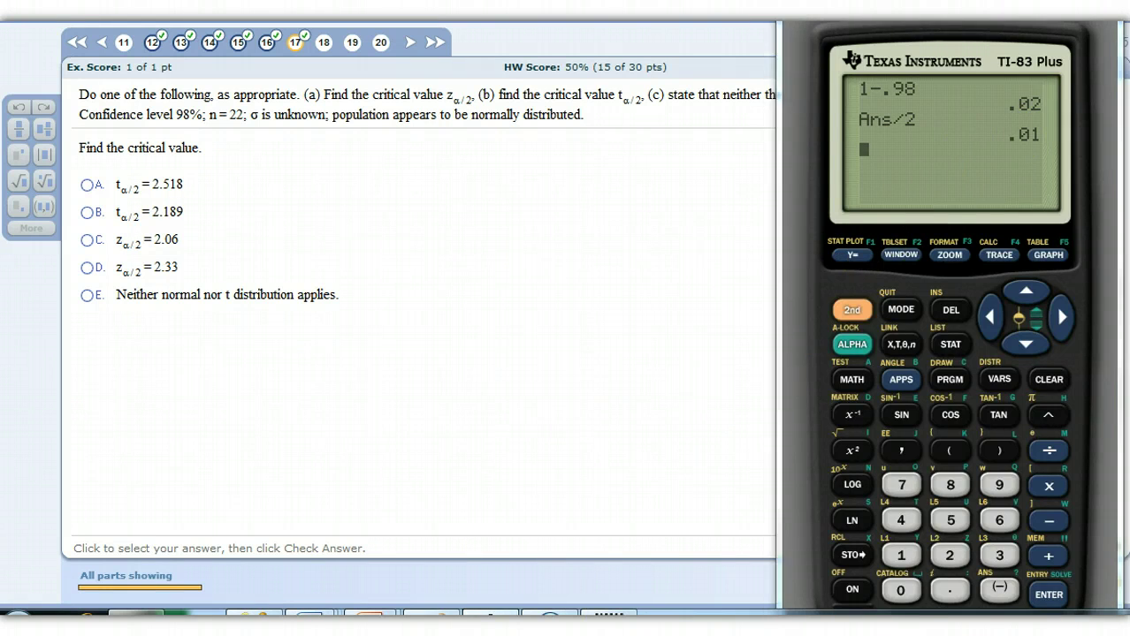
click(430, 616)
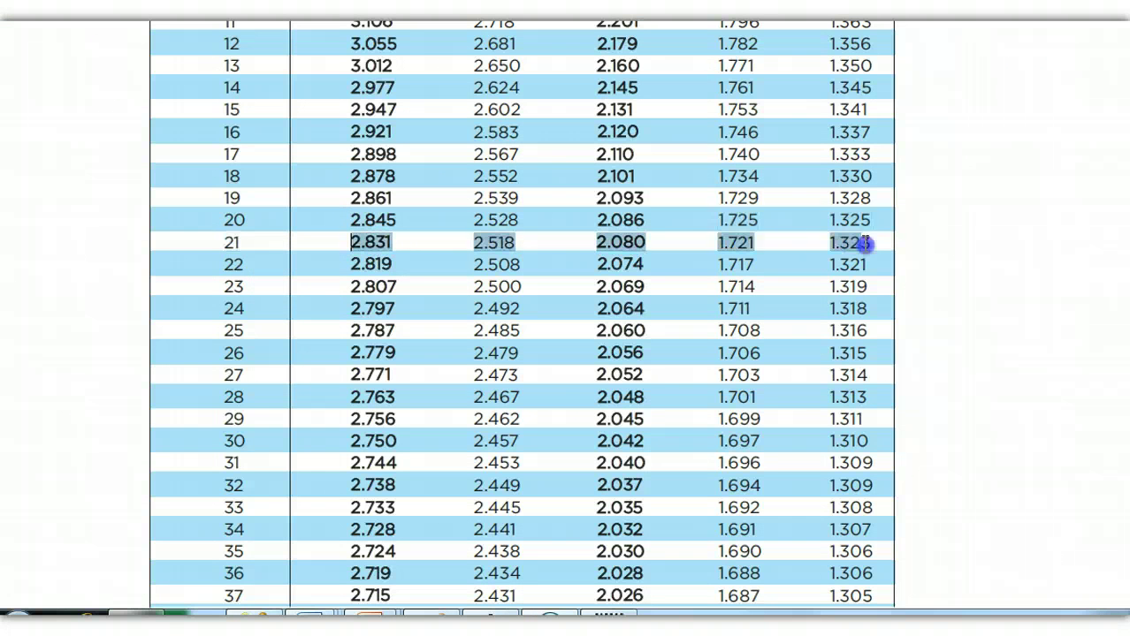
scroll(864, 232, up, 5)
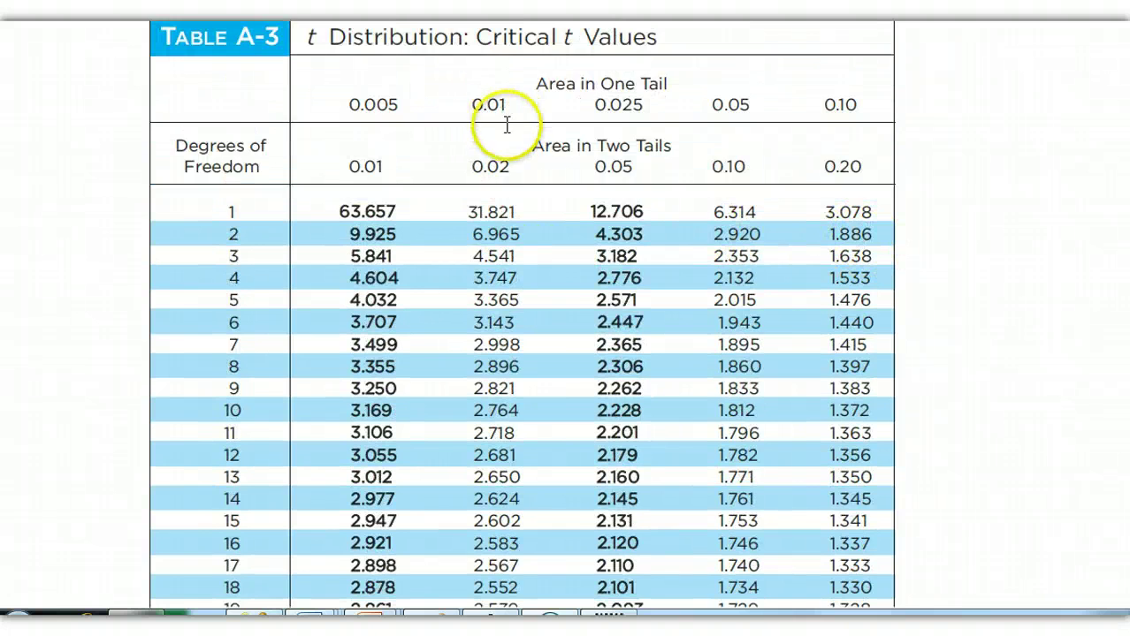
scroll(492, 238, down, 3)
scroll(504, 255, down, 2)
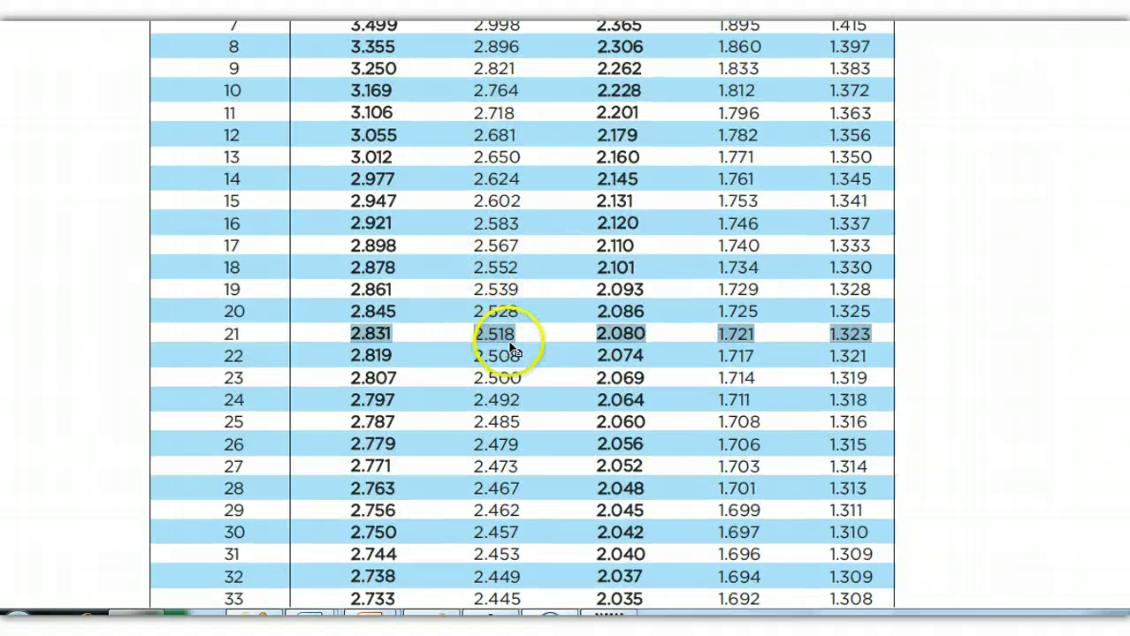
- Return to question 17, answer it with option A, t = 2.518, check the answer and close the feedback
key(alt+Tab)
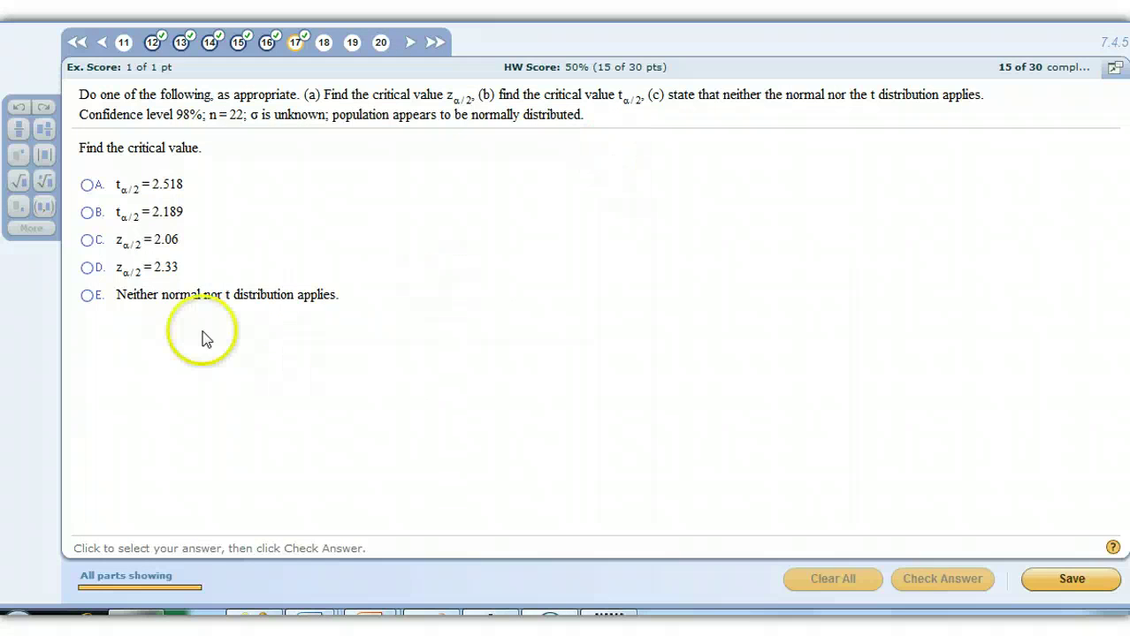
click(86, 185)
click(917, 585)
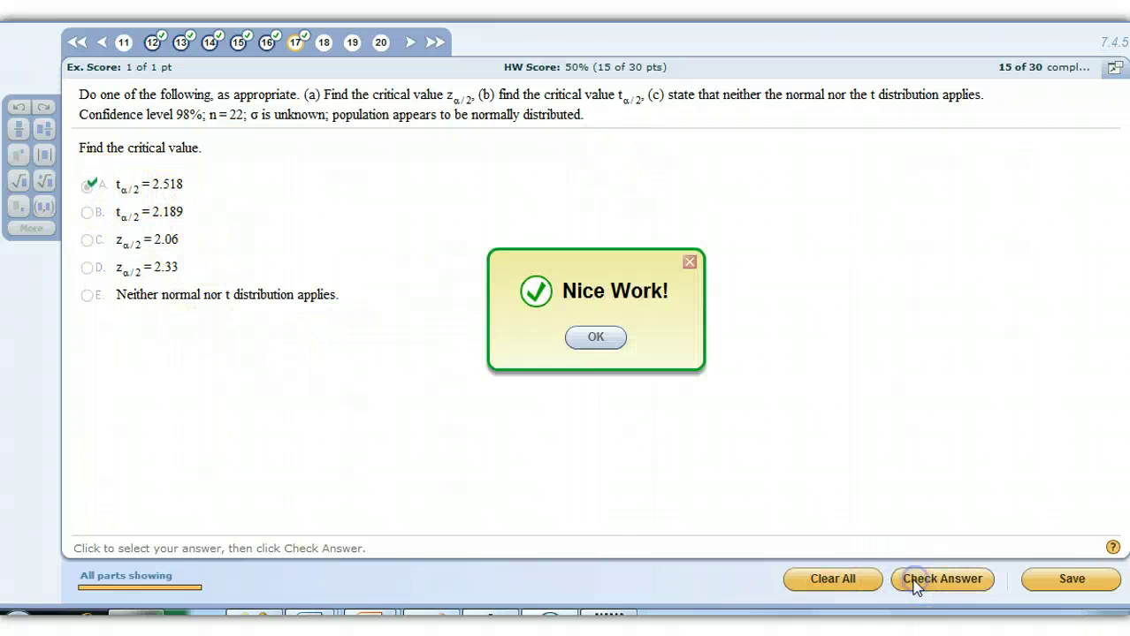
click(574, 341)
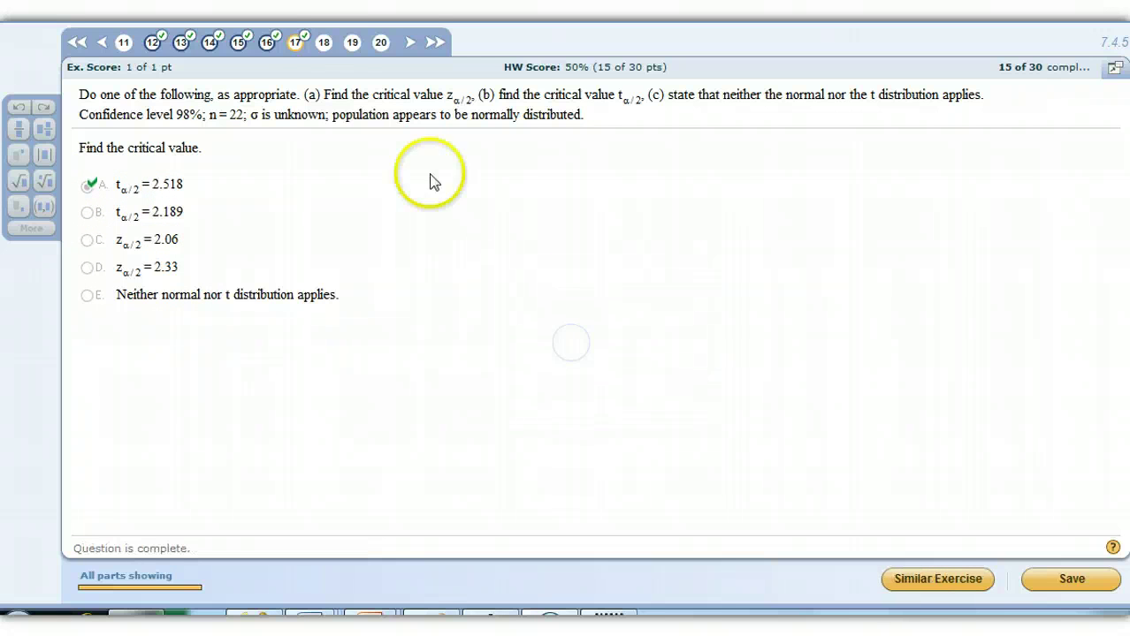
- Open question 18, answer part a with a best point estimate of 5.6 mg/dL, check it and close the feedback
click(324, 42)
click(316, 71)
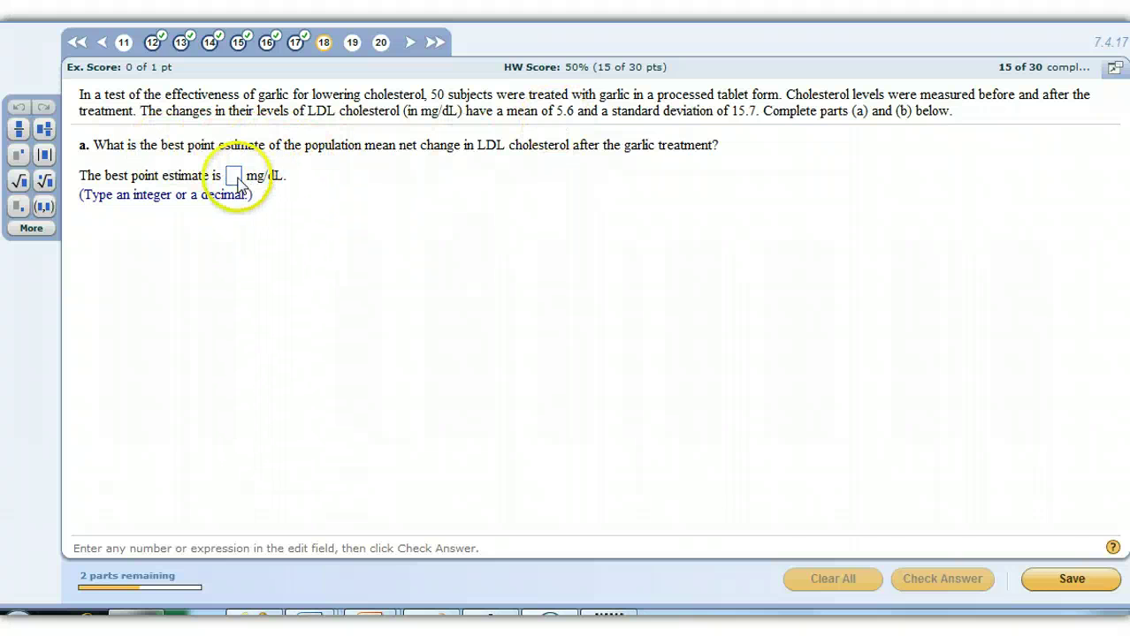
text(5.6)
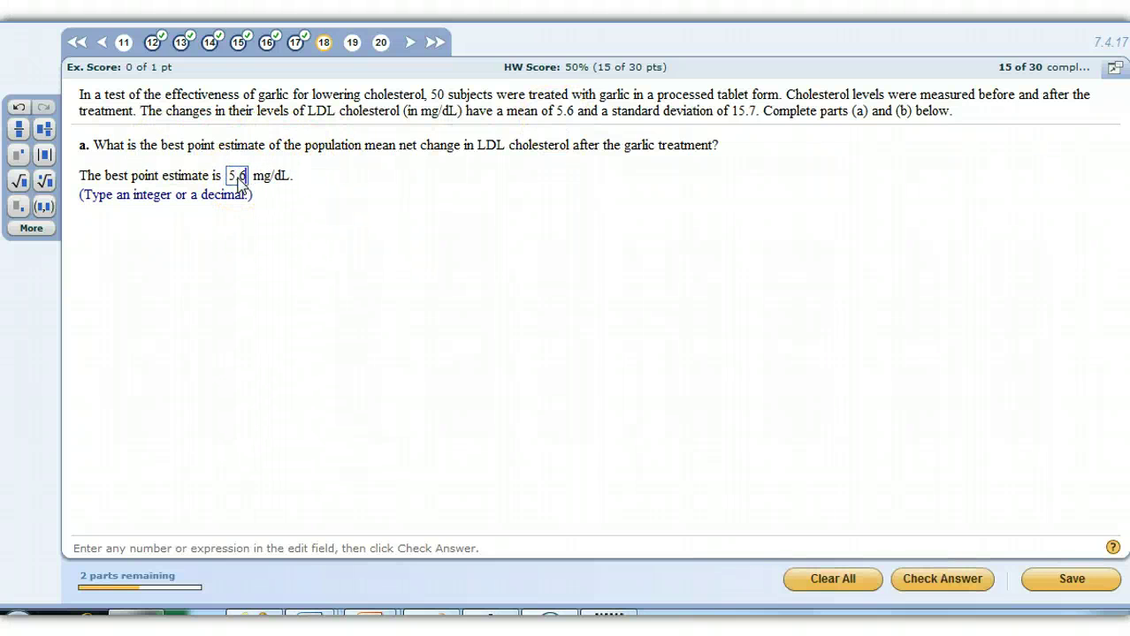
key(Return)
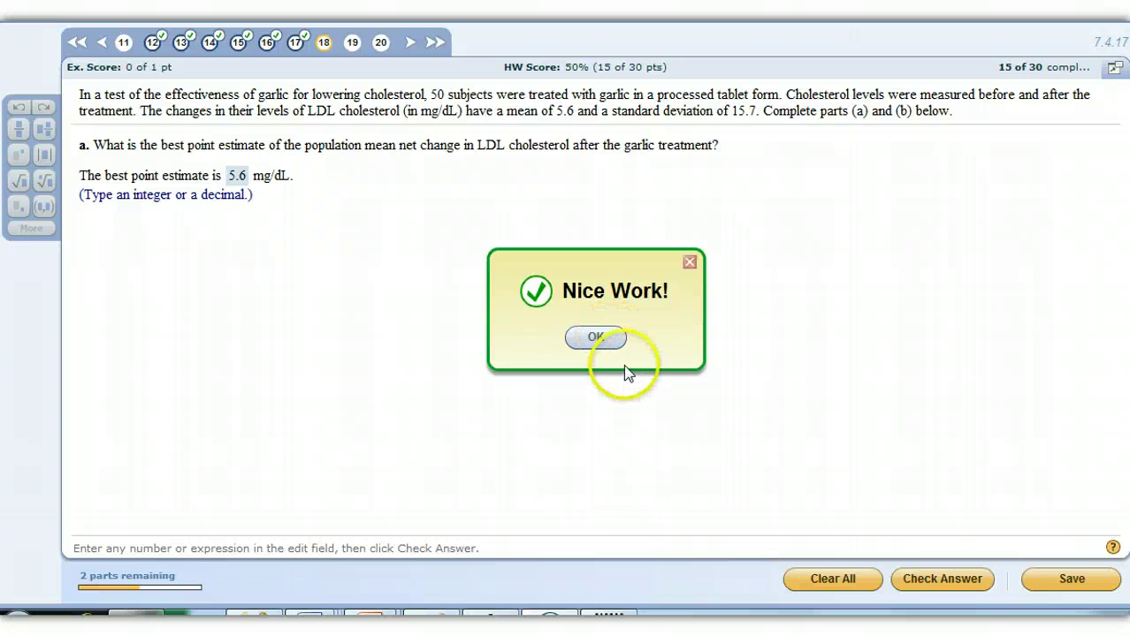
click(598, 345)
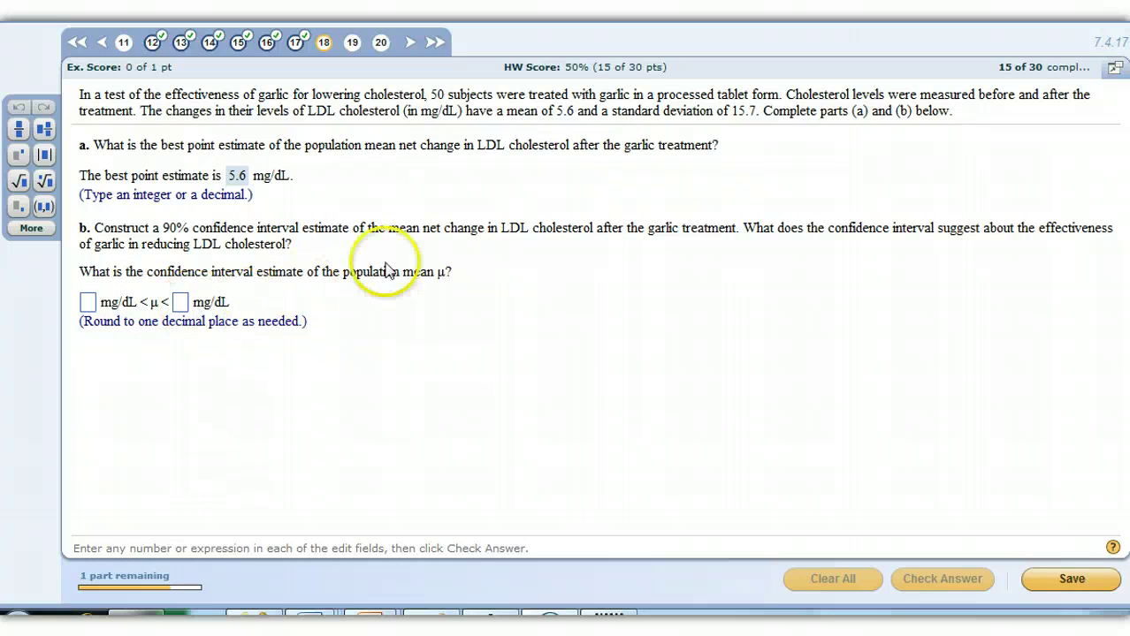
- Switch to the TI-83 calculator and bring up its list of statistical tests
click(548, 618)
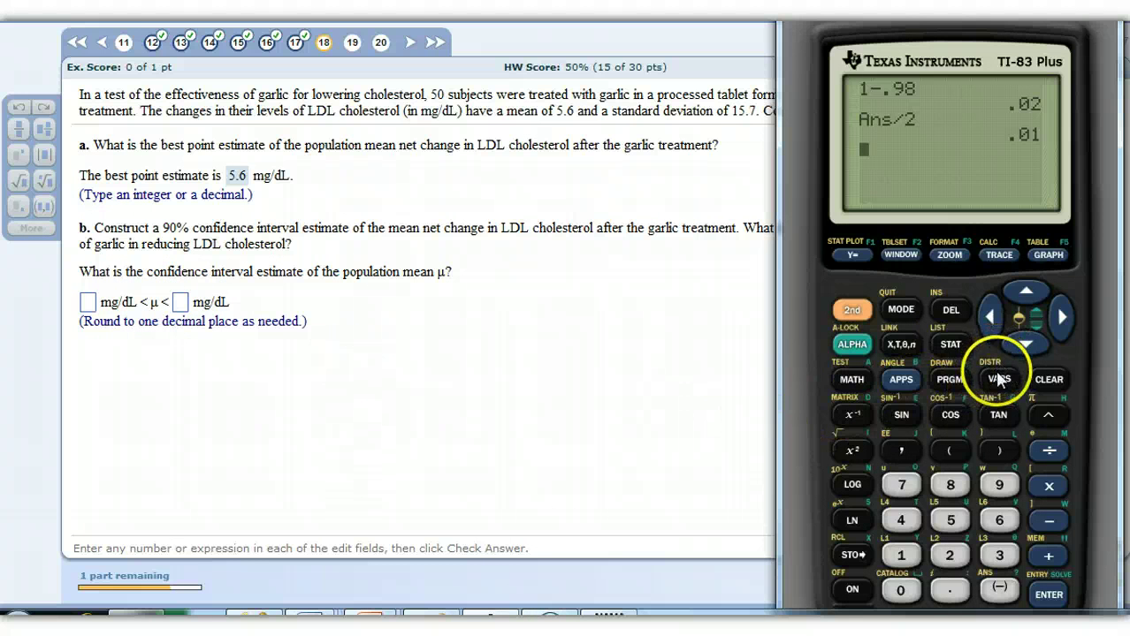
click(948, 346)
click(991, 318)
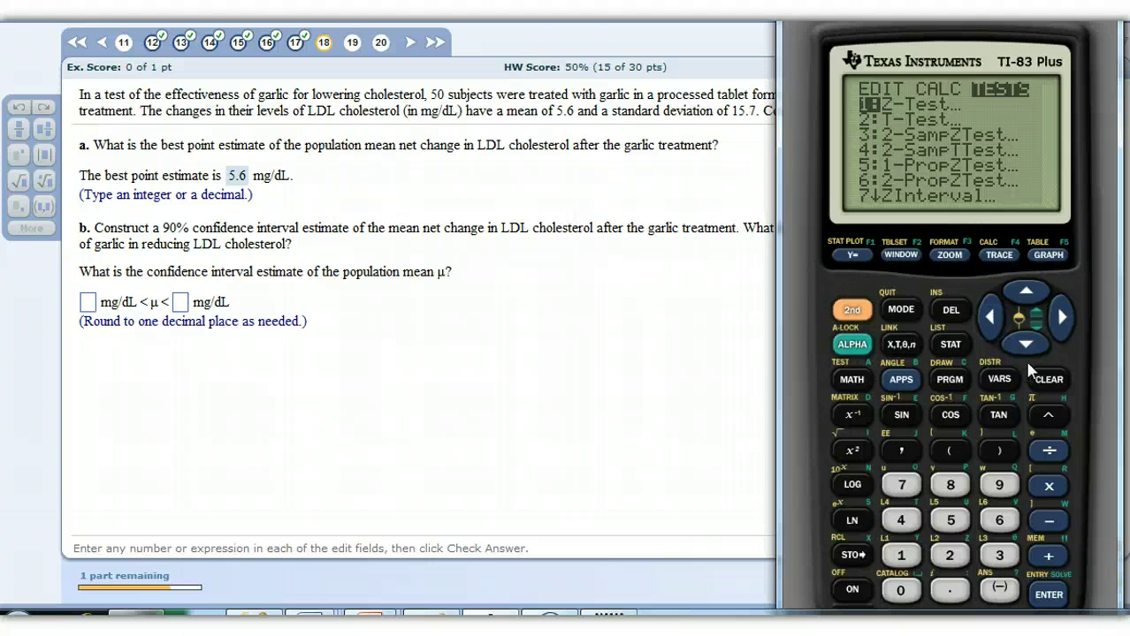
click(1023, 344)
drag(1021, 350, 1021, 347)
click(1008, 311)
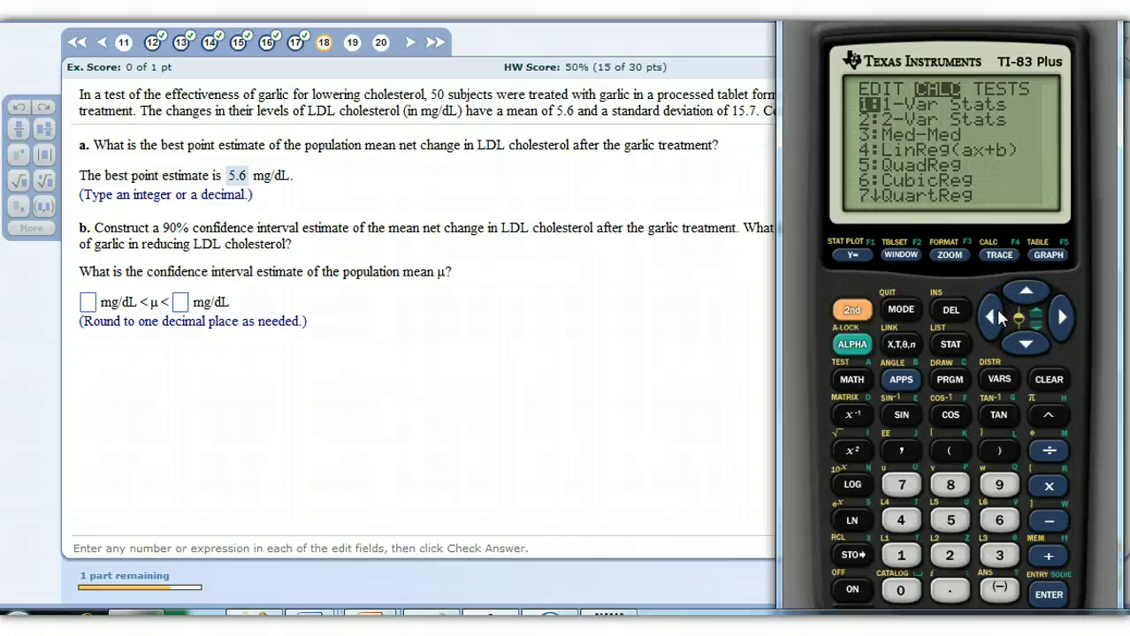
click(1060, 317)
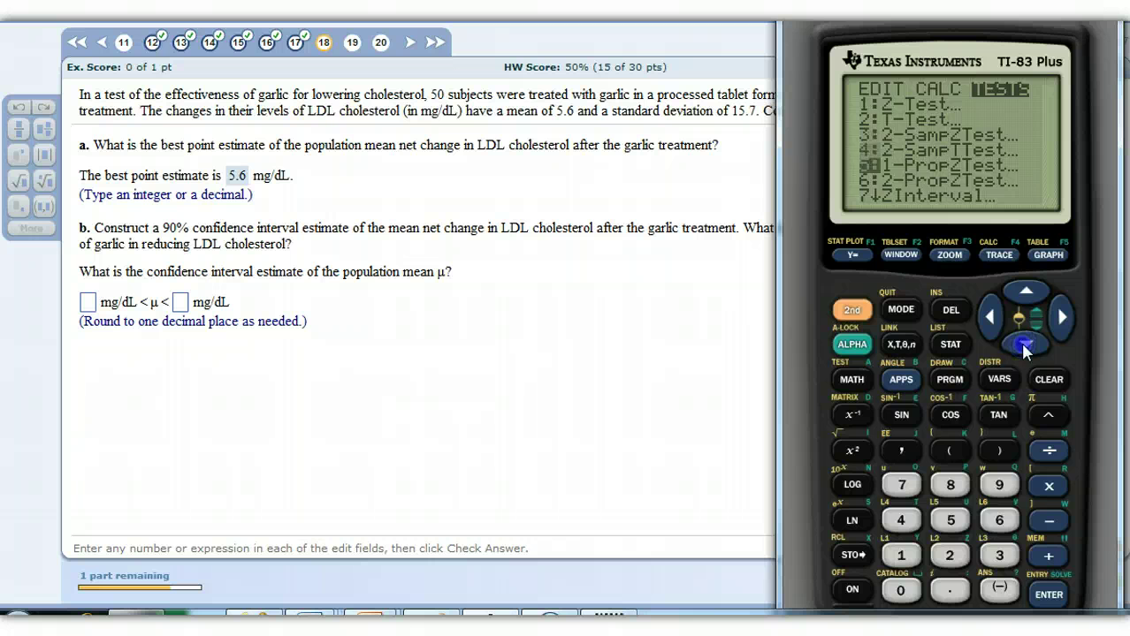
- Browse the calculator's statistical tests list to find the confidence interval procedures
click(1024, 347)
click(1023, 346)
click(1024, 347)
click(1024, 346)
click(1024, 346)
click(1023, 346)
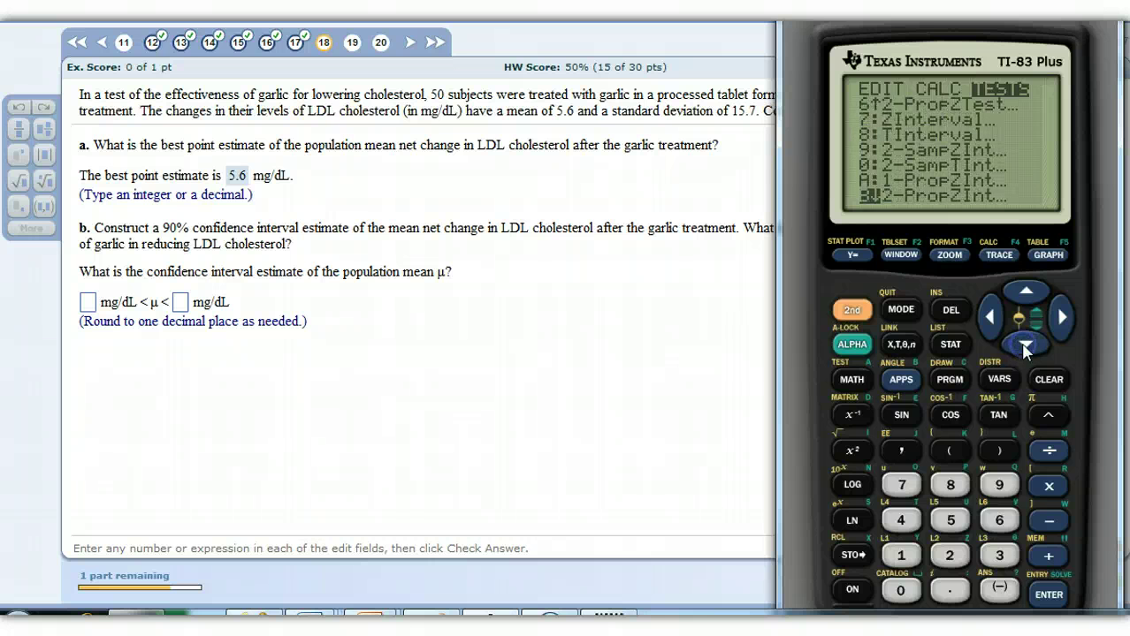
click(1024, 346)
click(1024, 288)
click(1024, 288)
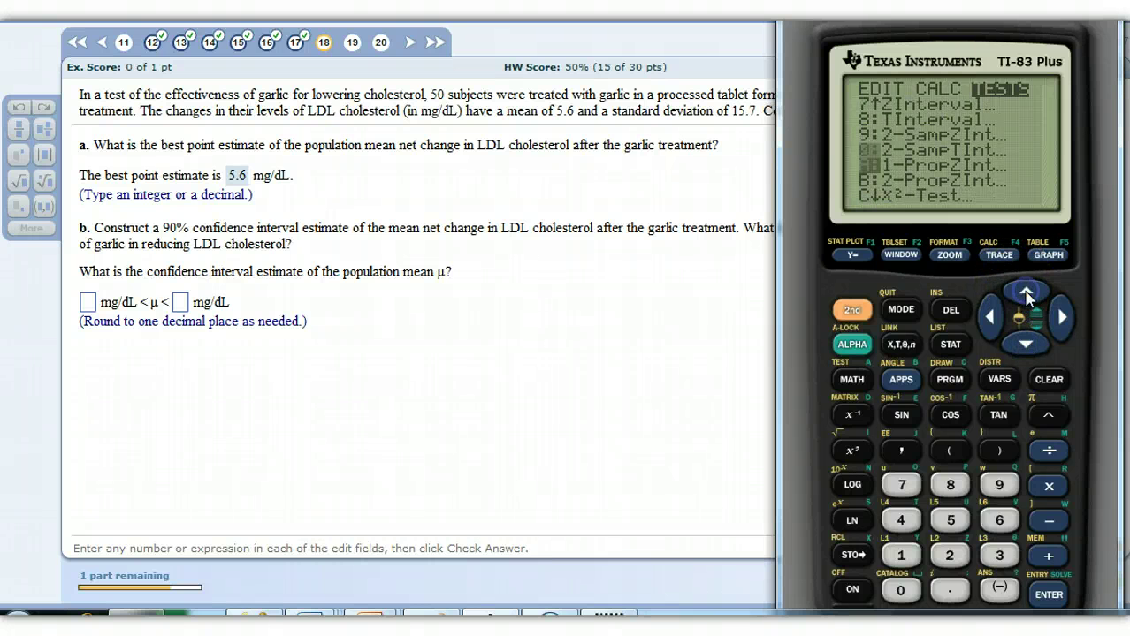
click(1024, 288)
click(1024, 288)
click(1024, 288)
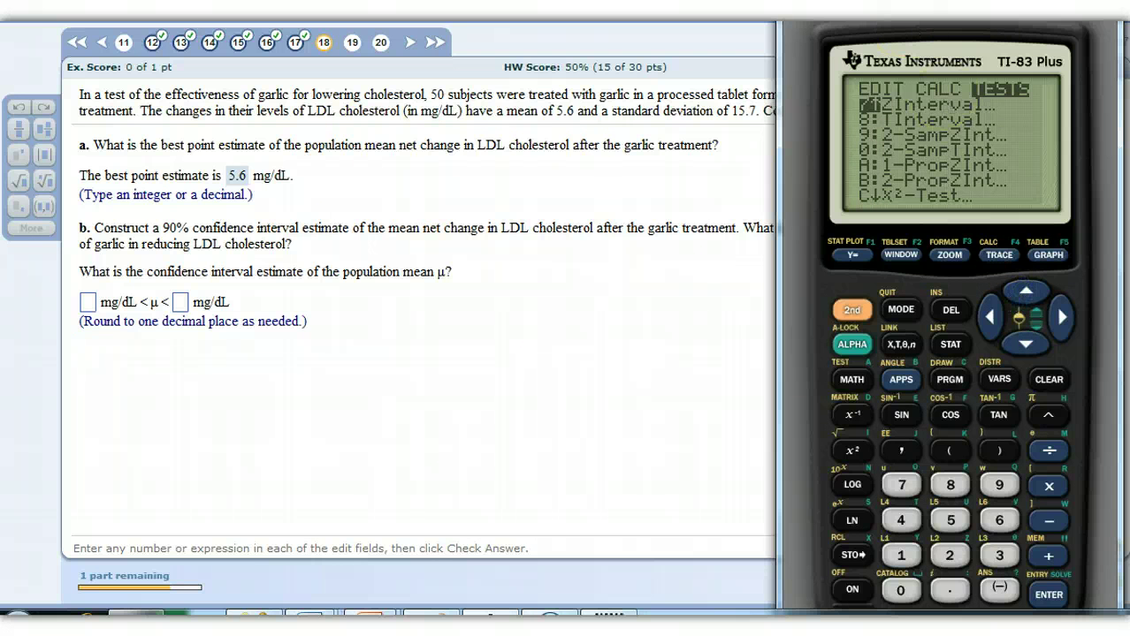
- Move the calculator aside to reread question 18, and open the TInterval procedure
drag(916, 36, 637, 306)
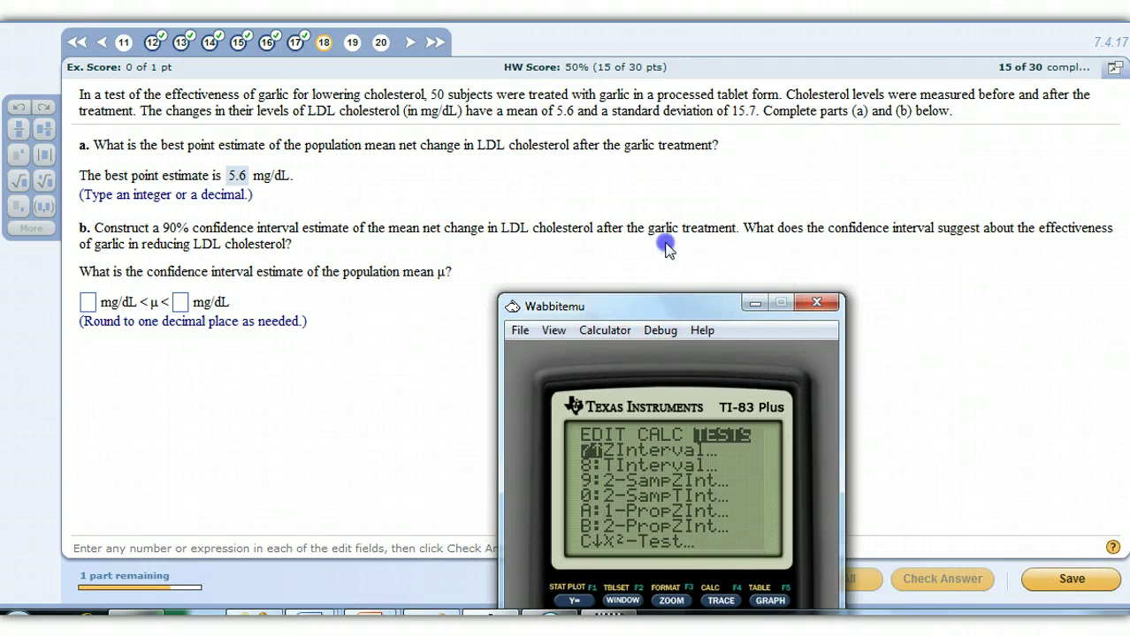
drag(654, 306, 794, 0)
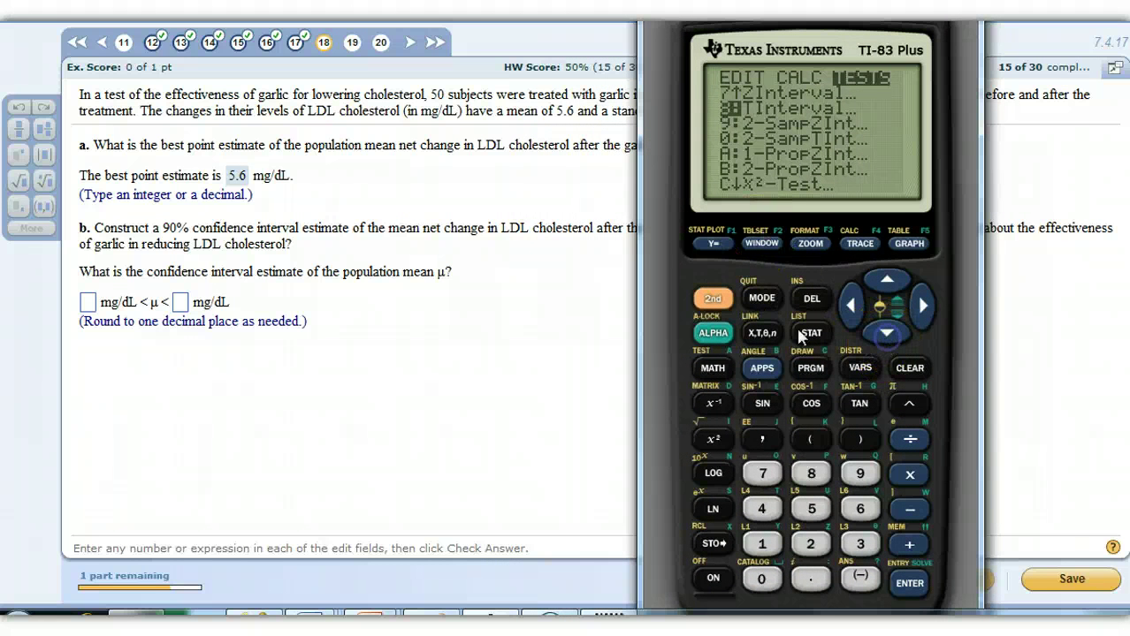
click(909, 584)
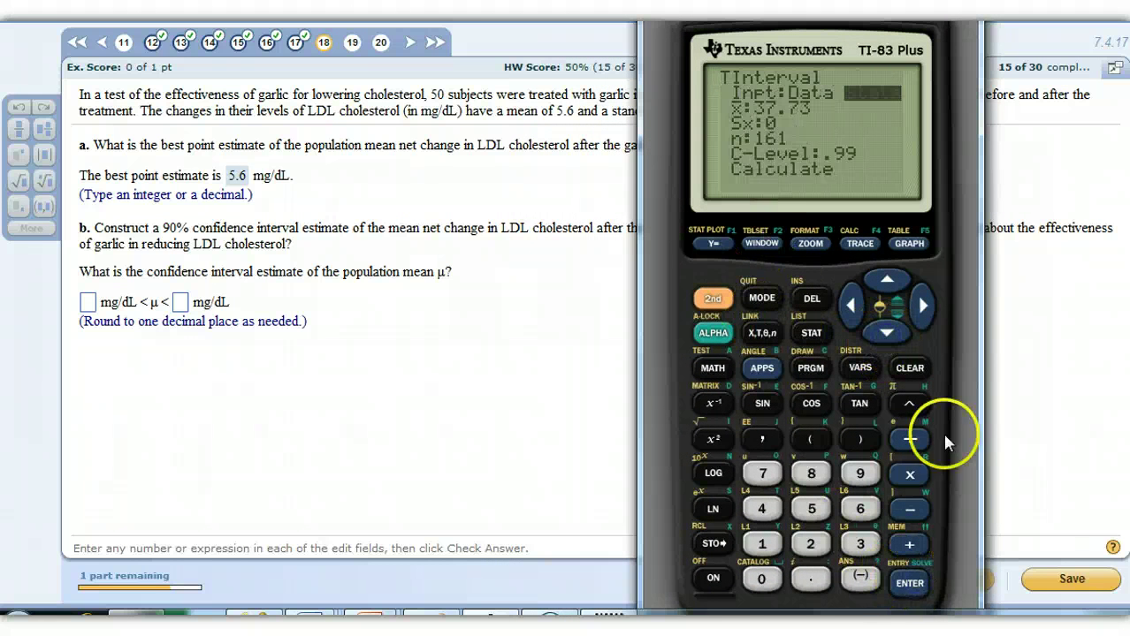
- Set the TInterval sample mean to 5.6 and the sample standard deviation Sx to 15.7
click(884, 333)
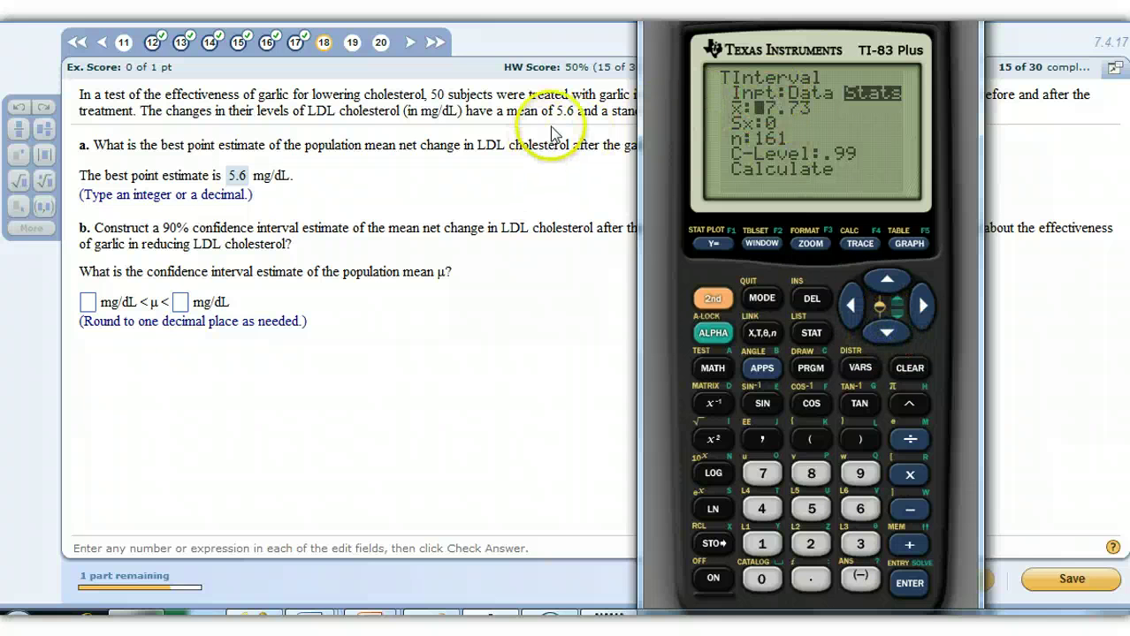
click(810, 579)
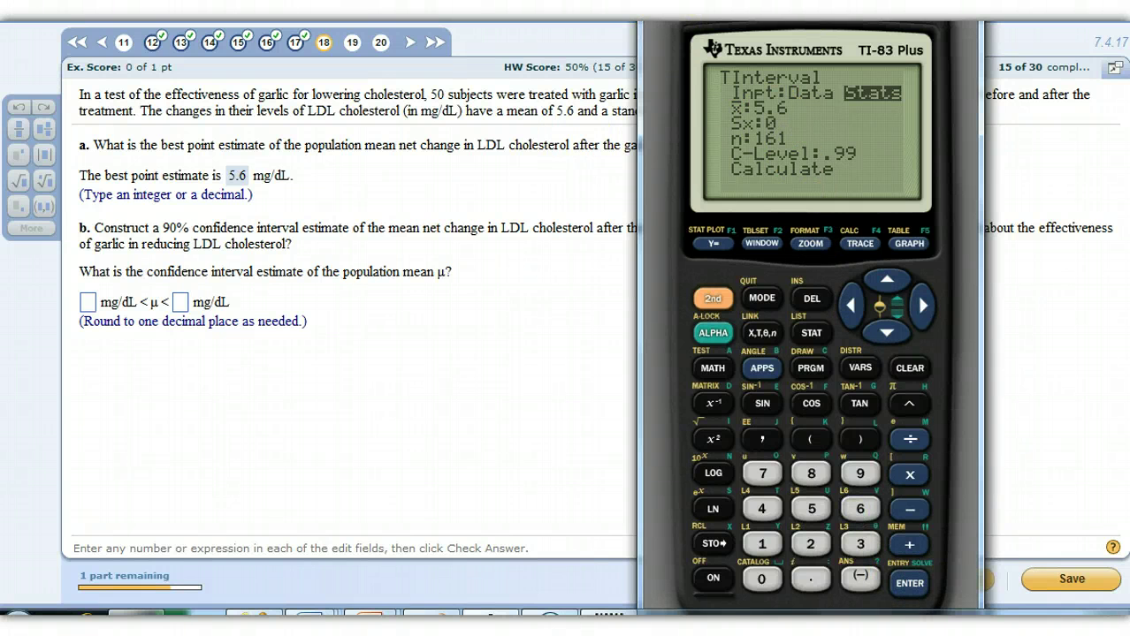
drag(813, 142, 966, 151)
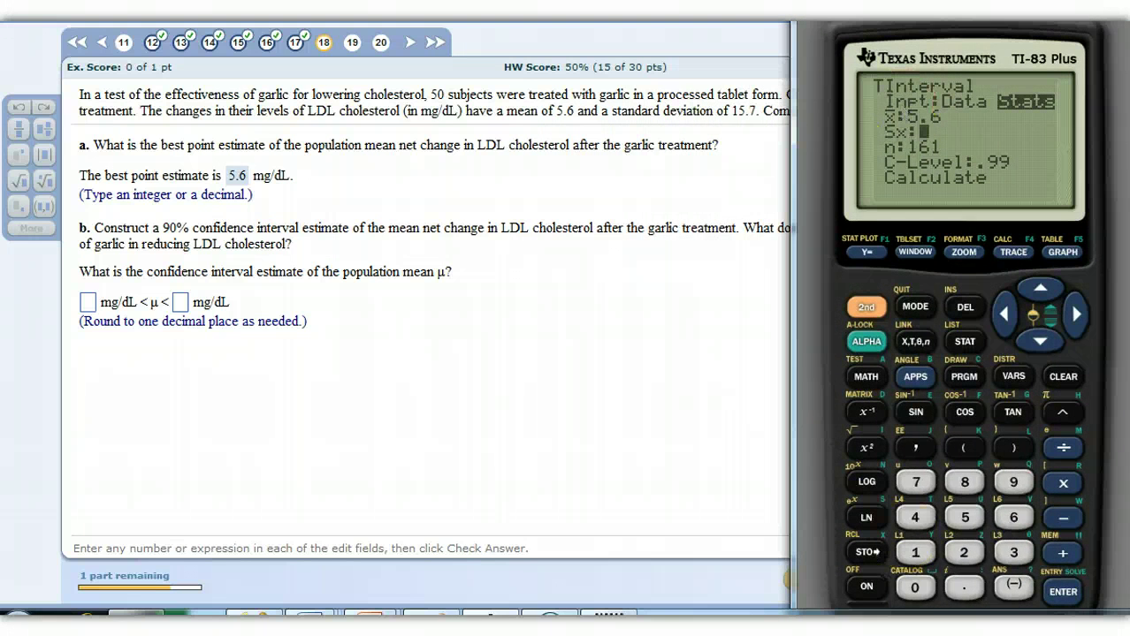
click(916, 588)
click(966, 589)
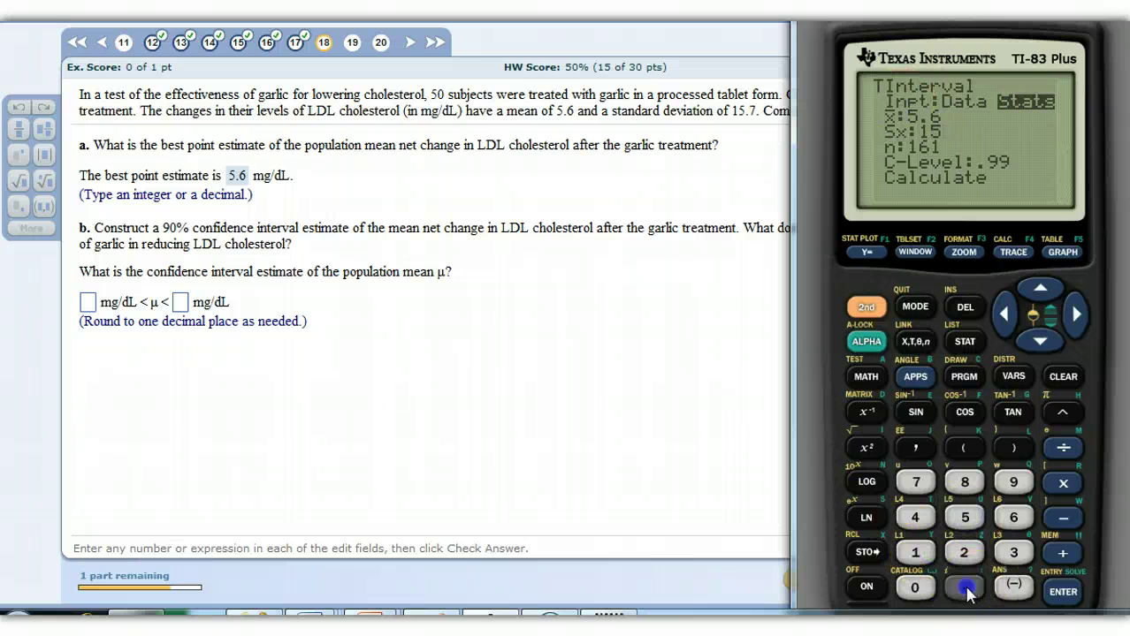
click(916, 485)
click(1061, 590)
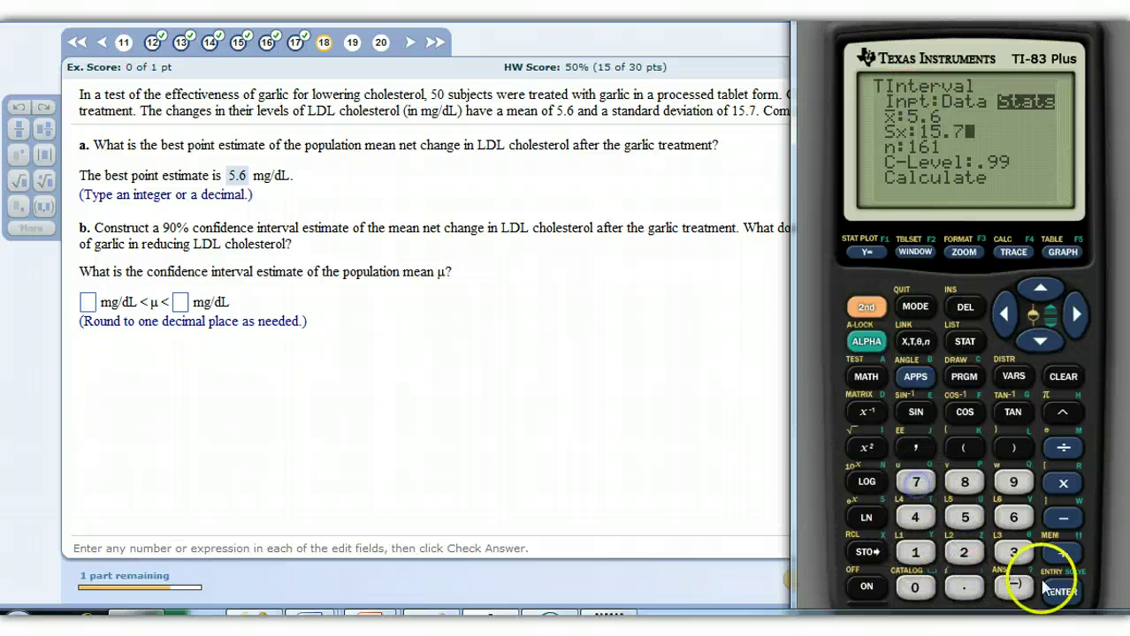
- Set the TInterval sample size n to 50 and the confidence level to .9, and calculate the interval
click(964, 521)
click(914, 588)
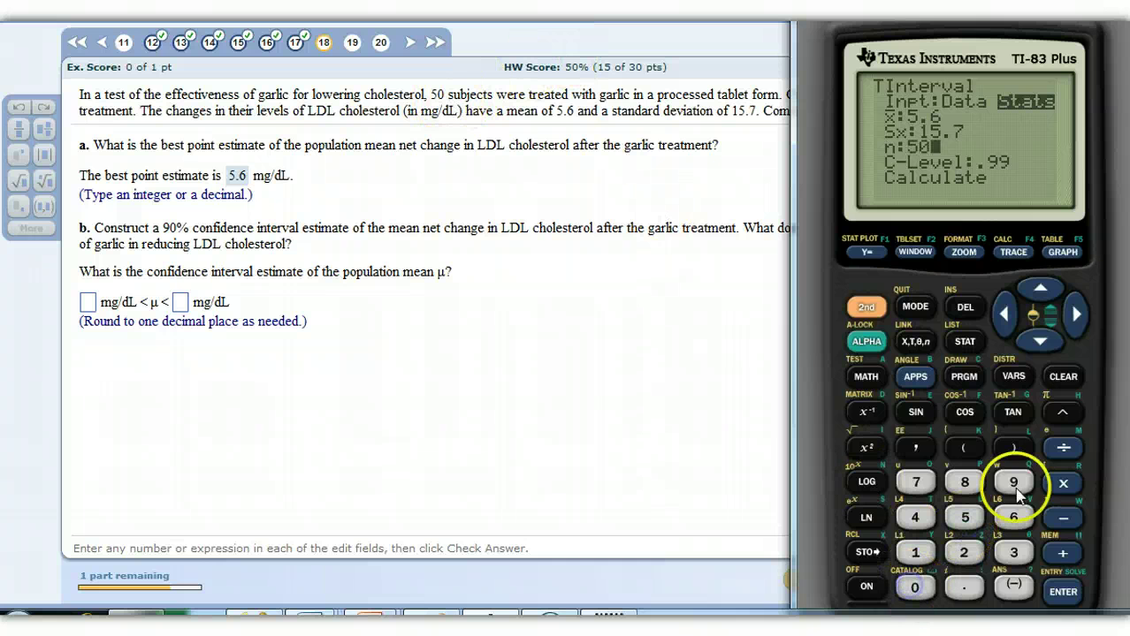
click(1040, 345)
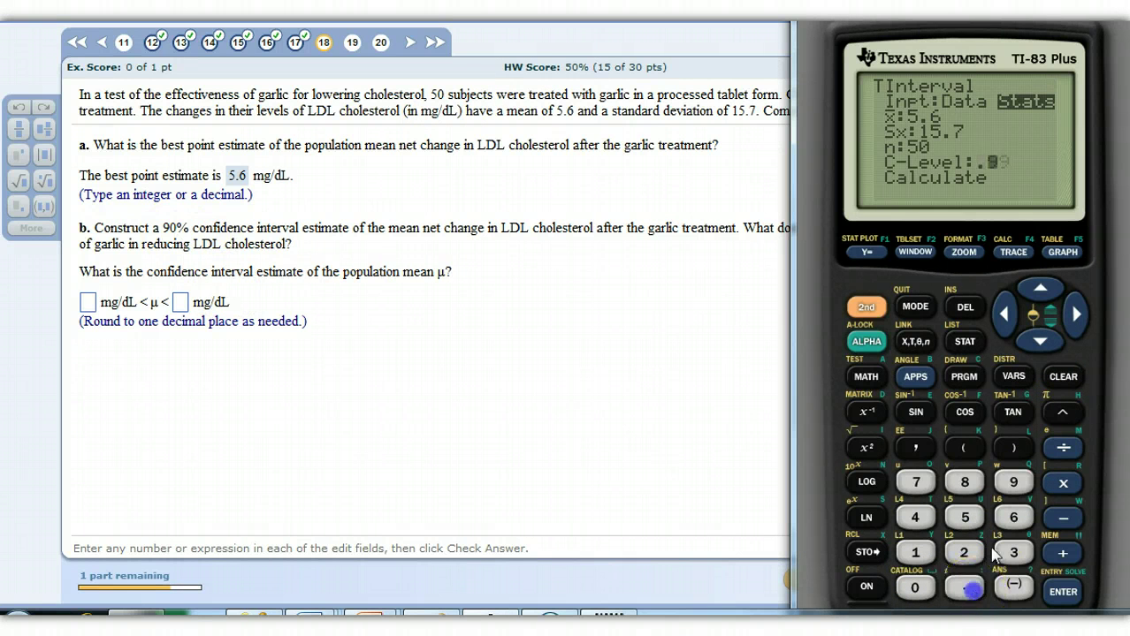
click(1012, 486)
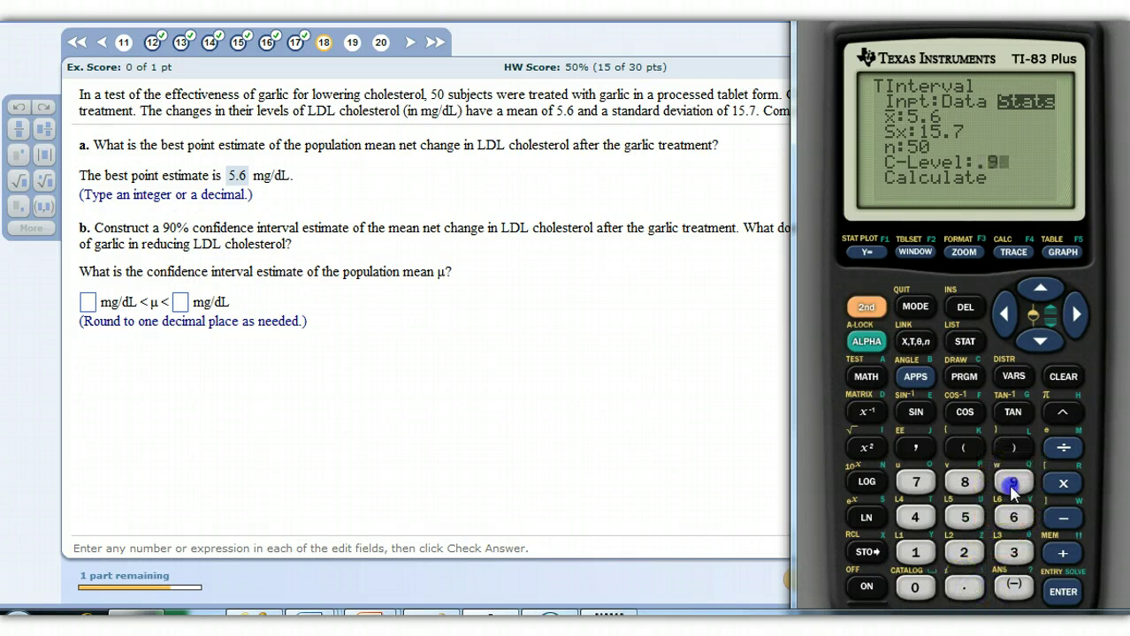
click(1037, 343)
click(1057, 588)
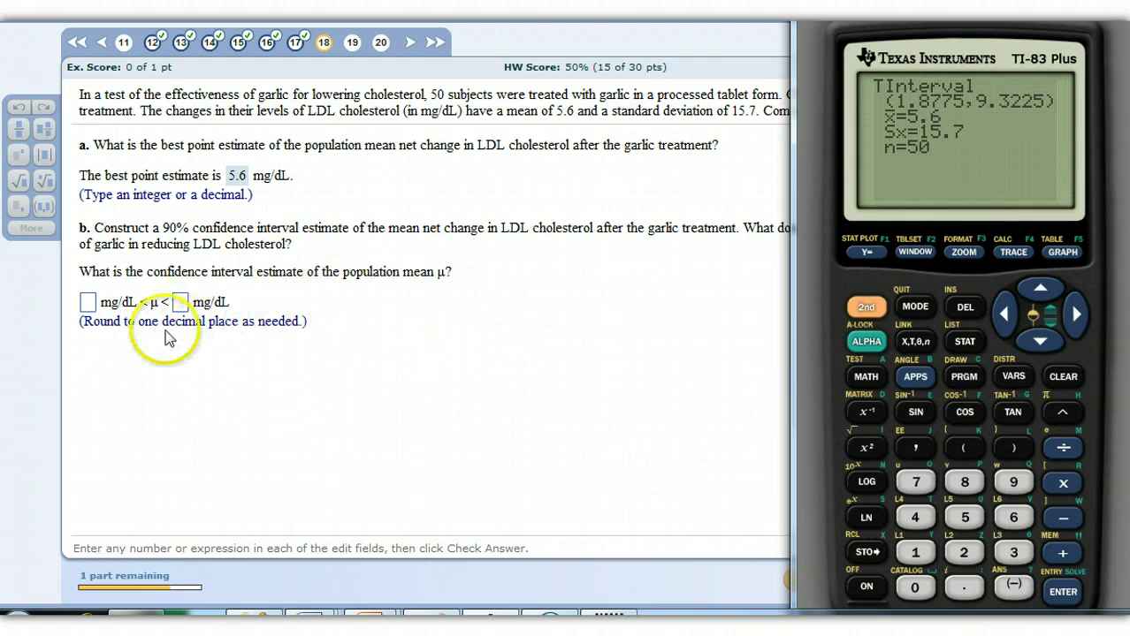
- Enter 1.9 and 9.3 mg/dL as the confidence interval limits for the population mean and check the answer
click(85, 318)
click(92, 306)
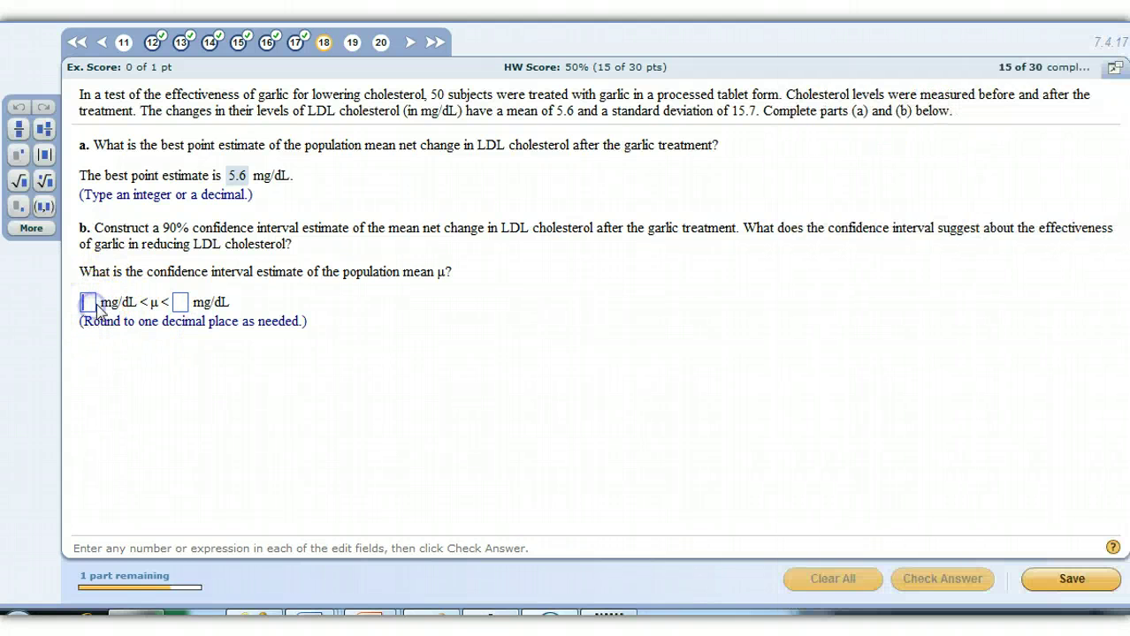
text(1.9)
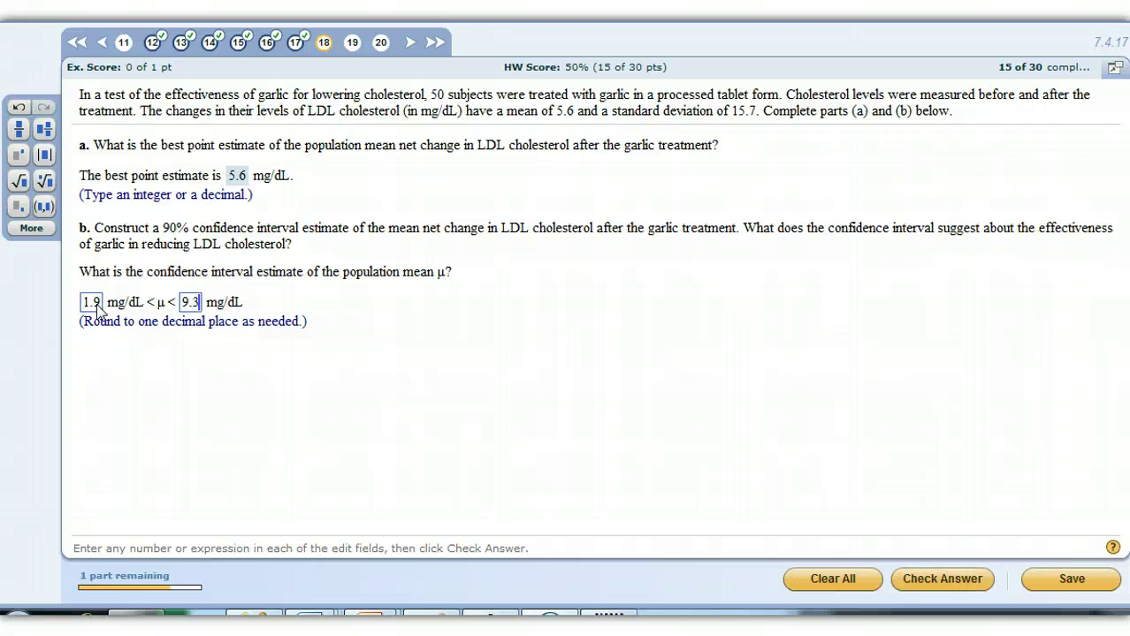
key(Return)
key(Return)
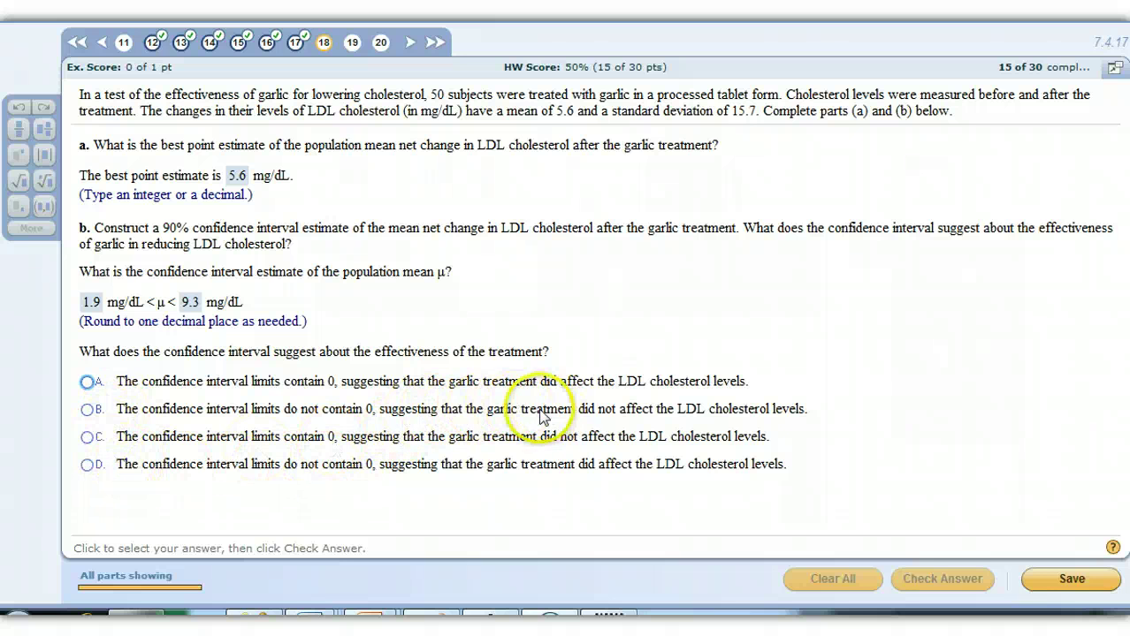
- Answer that the interval limits do not contain 0, suggesting the garlic treatment did affect LDL cholesterol, and check the answer
click(92, 467)
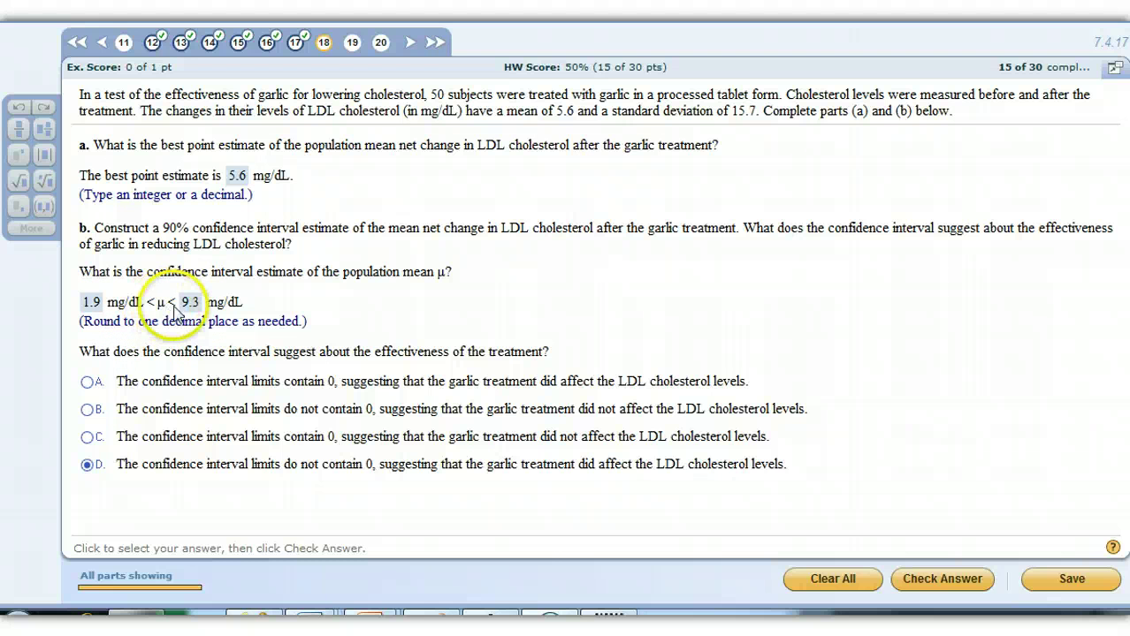
click(956, 583)
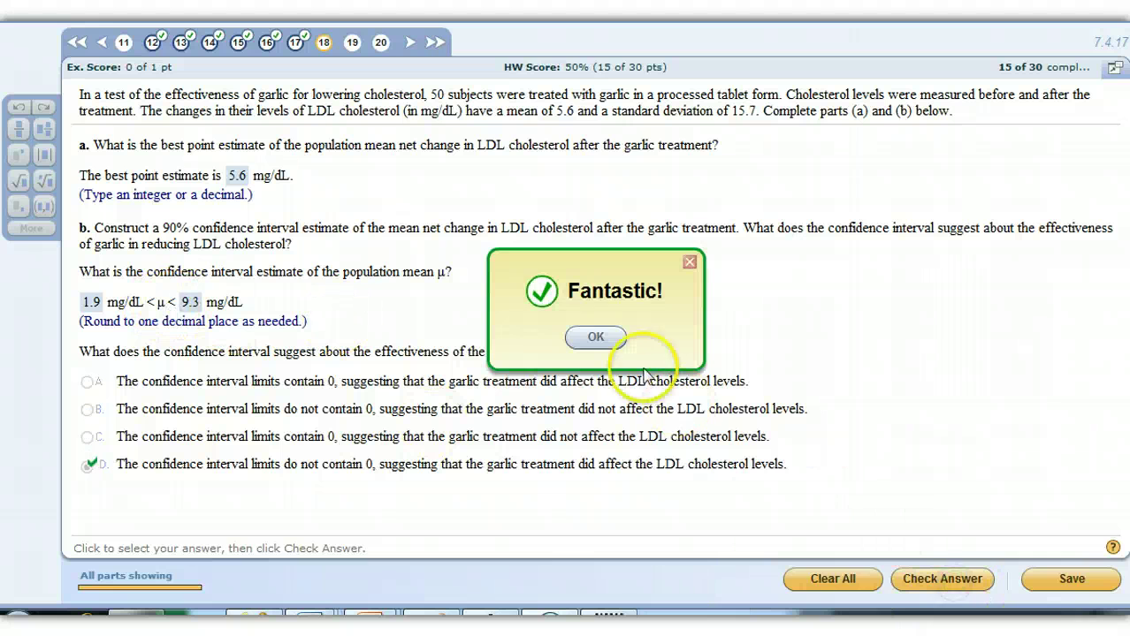
click(586, 336)
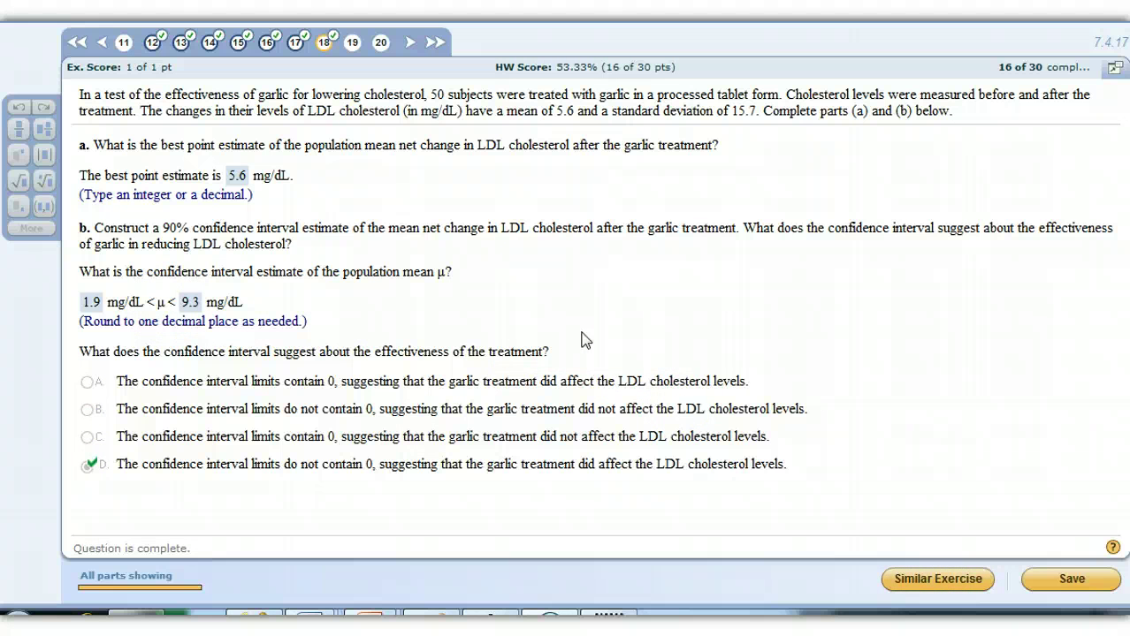